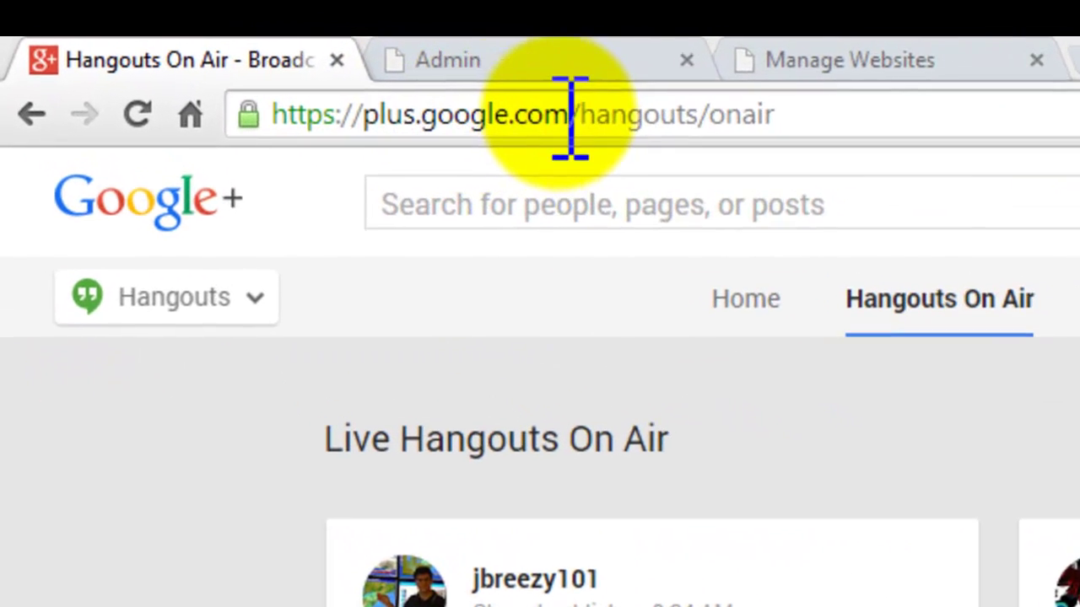
Highlight the plus.google.com/hangouts/onair address of the Hangouts On Air page
{"action": "left_click_drag", "start_coordinate": [841, 122], "coordinate": [230, 126]}
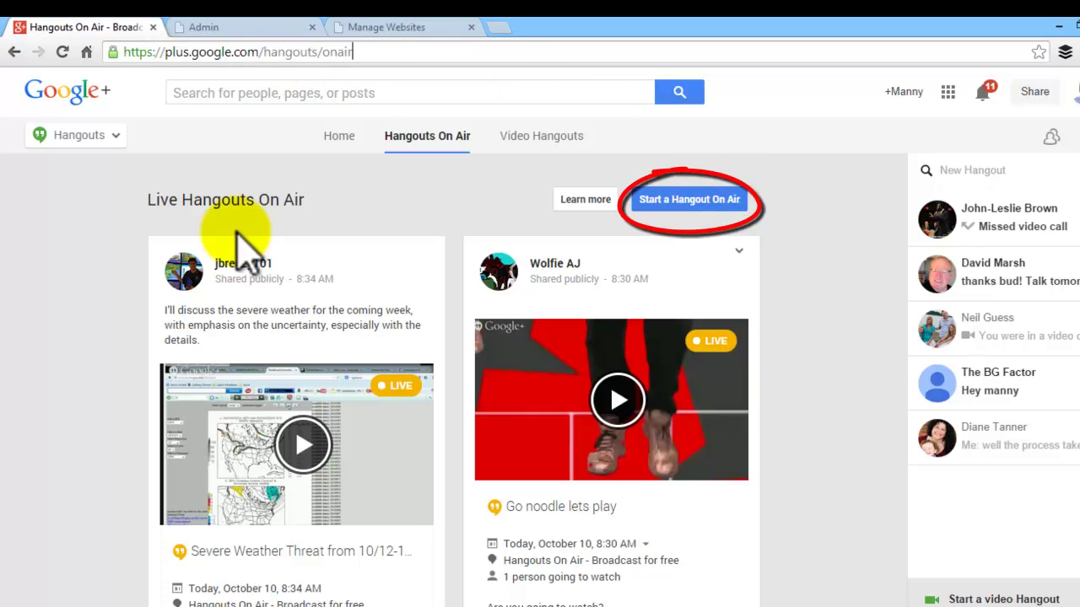
Set up a Hangout On Air named and described 'Test', kept public and starting now, and share it
{"action": "left_click", "coordinate": [694, 202]}
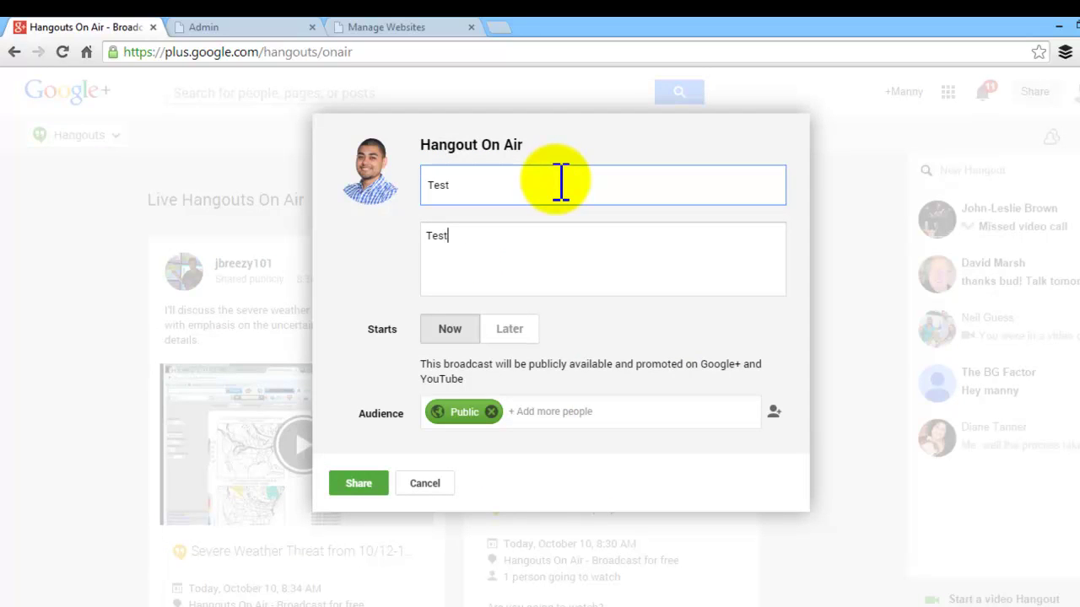
{"action": "key", "text": "Tab"}
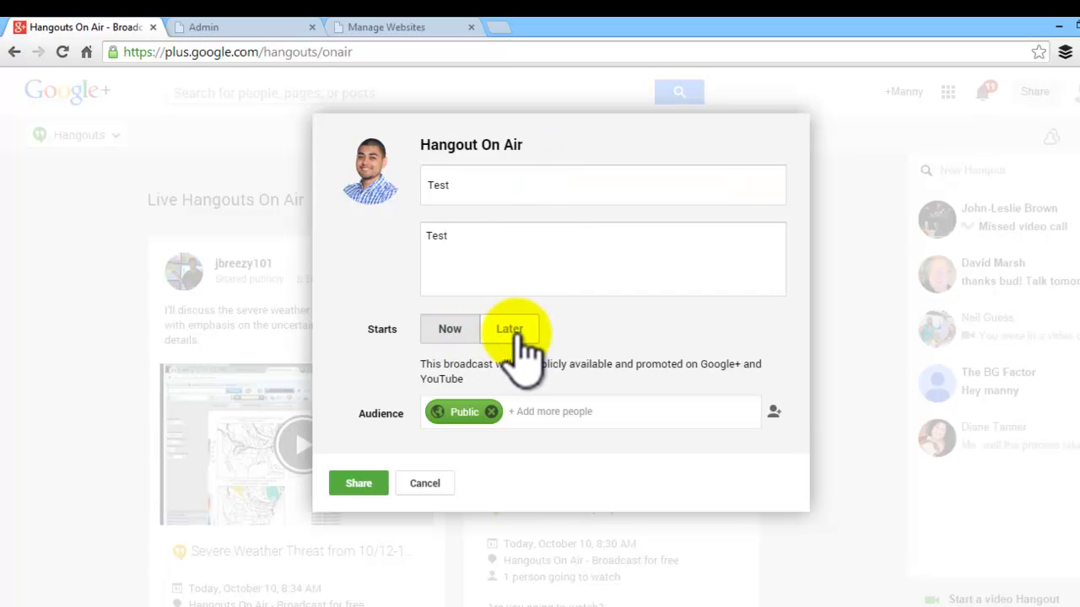
{"action": "left_click", "coordinate": [530, 414]}
{"action": "left_click", "coordinate": [607, 361]}
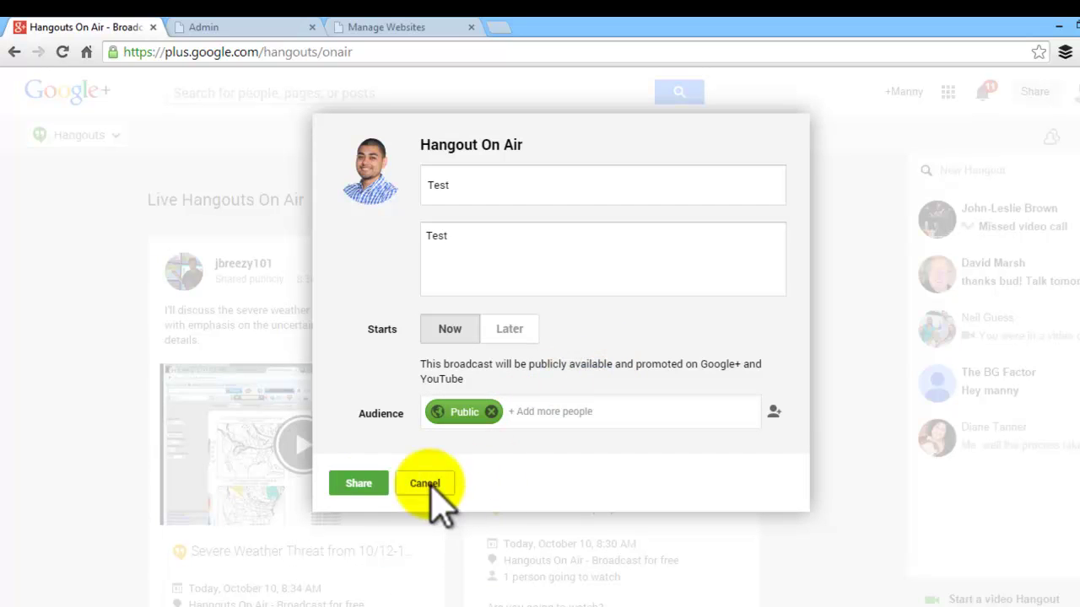
{"action": "left_click", "coordinate": [357, 483]}
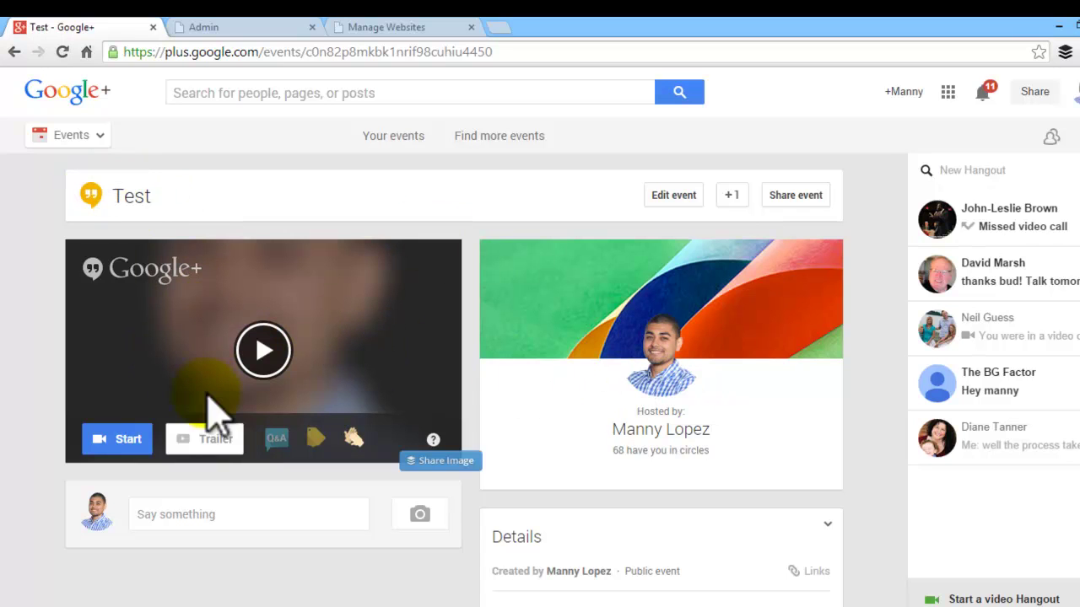
Launch the Test broadcast window maximized, skip inviting guests, and turn the camera off
{"action": "left_click", "coordinate": [119, 443]}
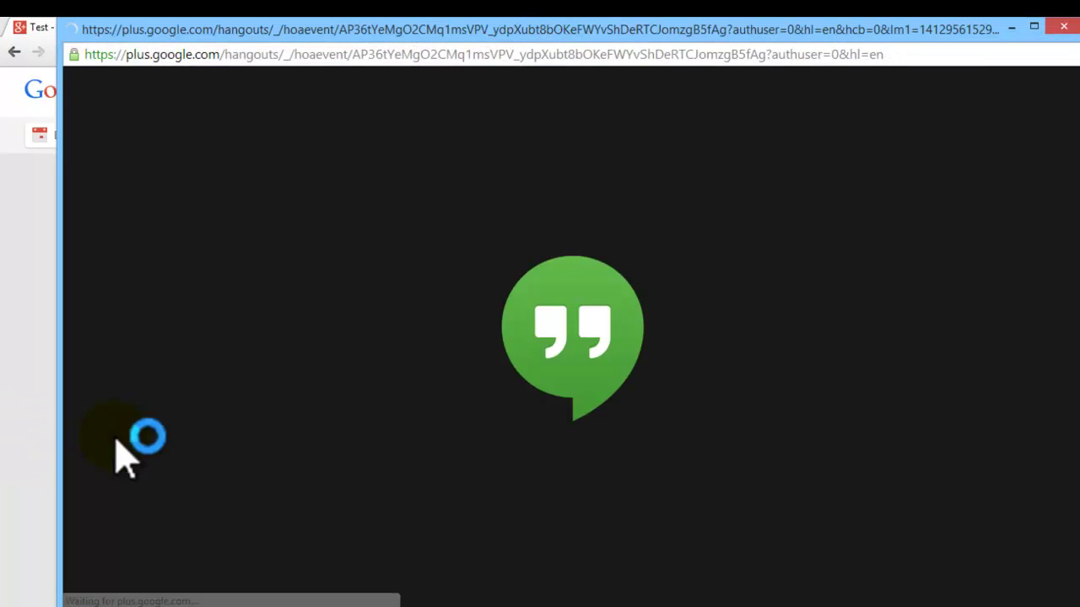
{"action": "left_click", "coordinate": [1033, 26]}
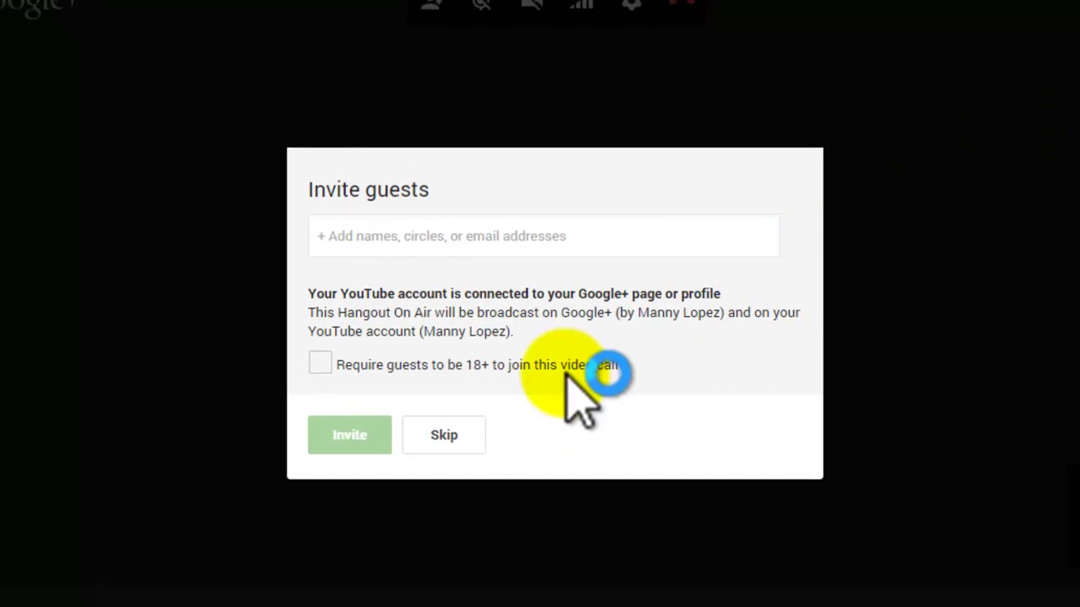
{"action": "left_click", "coordinate": [430, 431]}
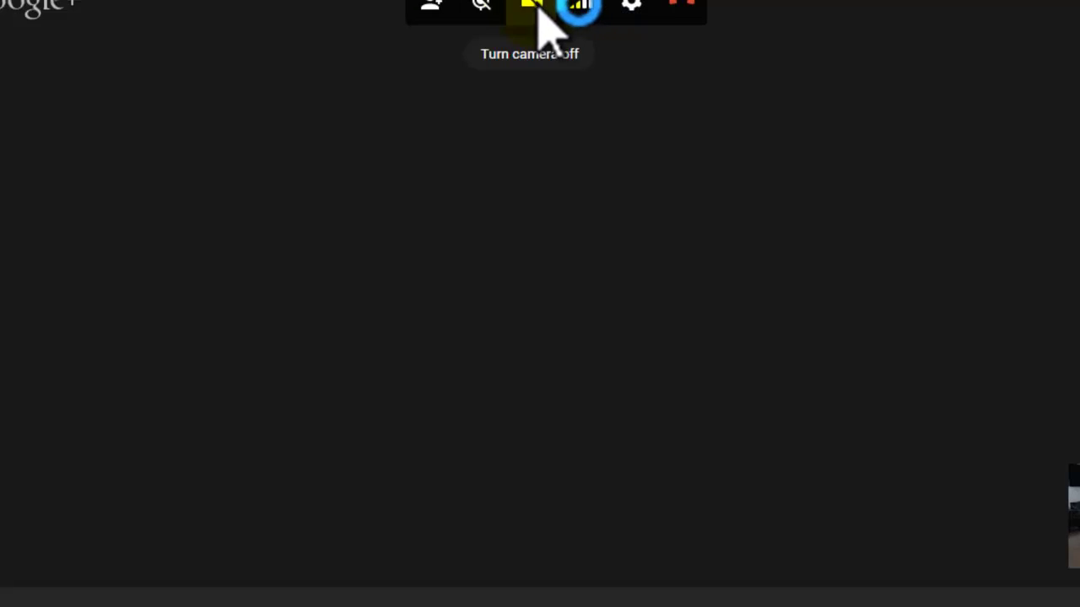
{"action": "left_click", "coordinate": [542, 25]}
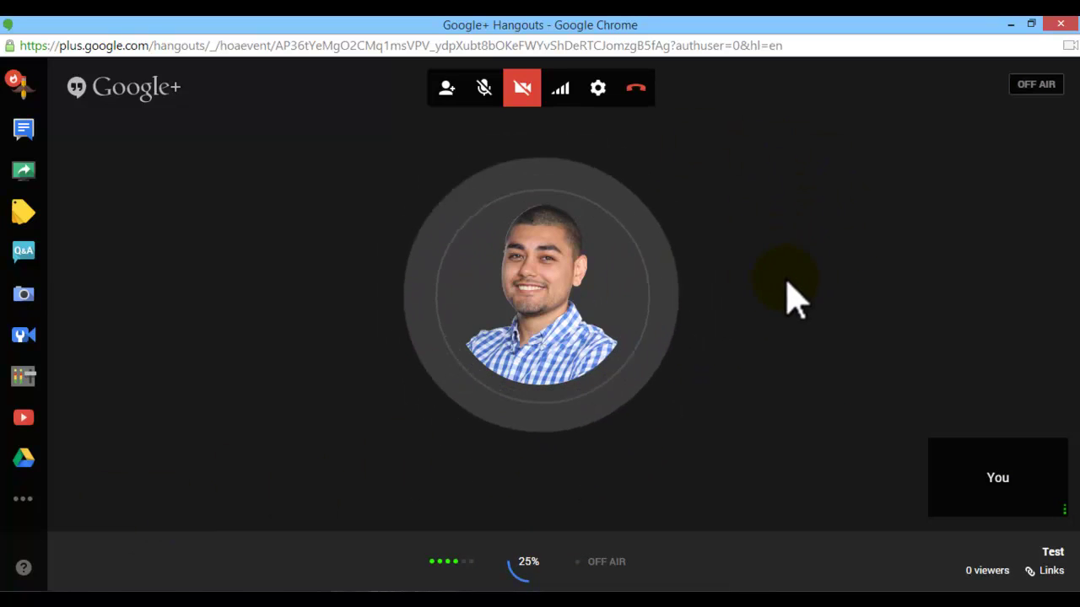
Show the broadcast links to copy the YouTube Page URL, then return to the Test event page
{"action": "left_click", "coordinate": [1055, 573]}
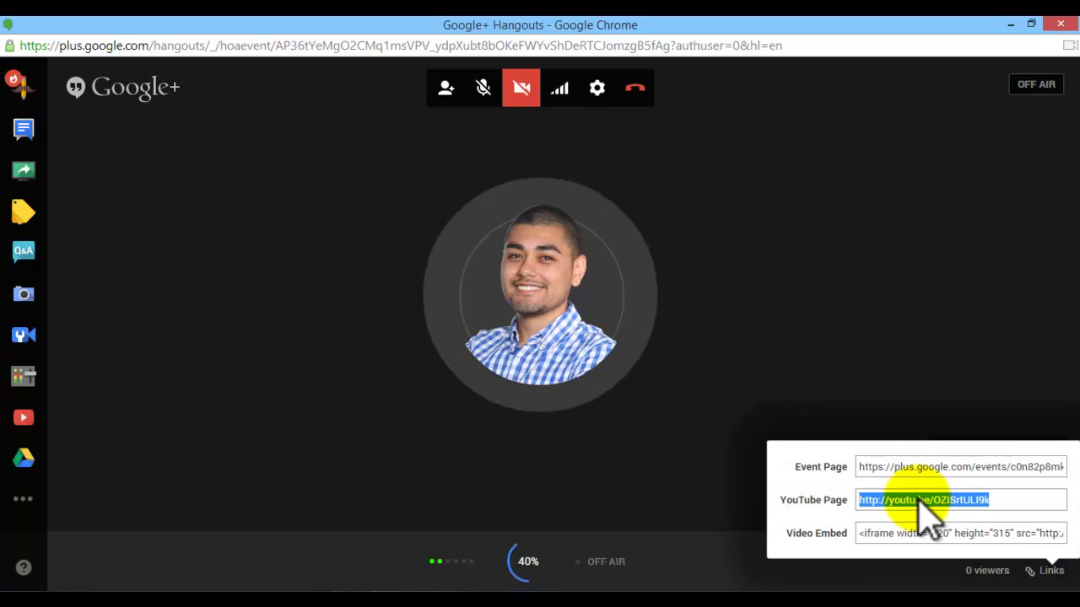
{"action": "left_click", "coordinate": [18, 598]}
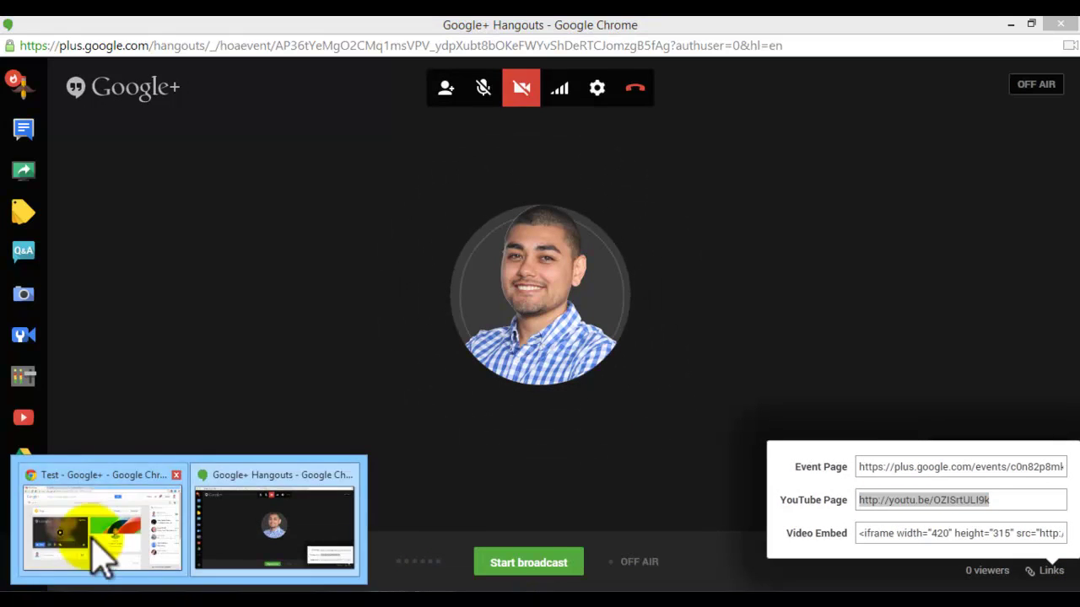
{"action": "left_click", "coordinate": [99, 552]}
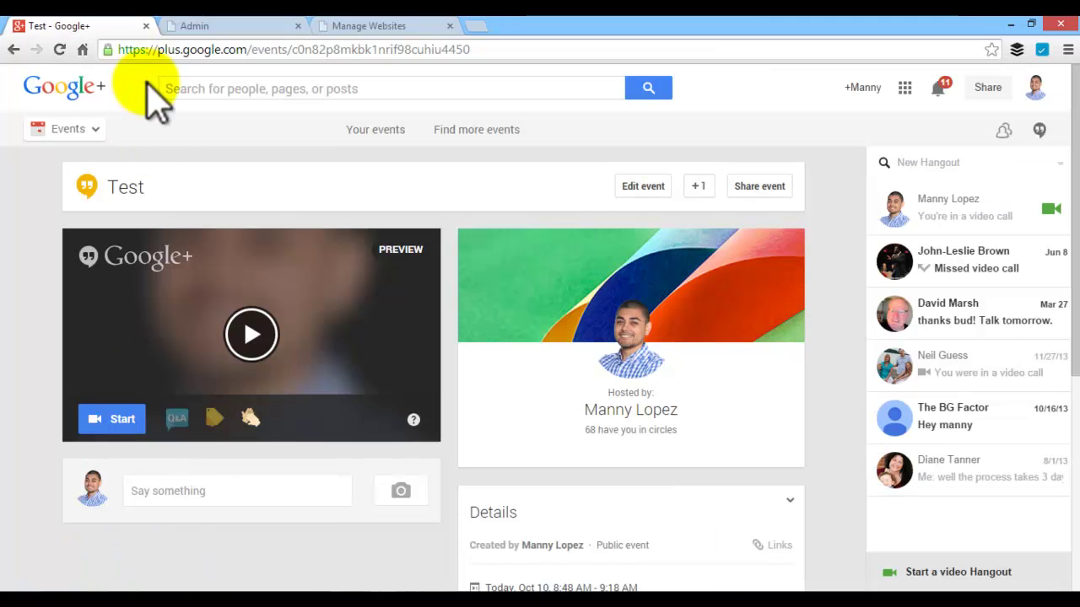
Open the Copy WebPages list via Manage Websites > Websites > WebPages
{"action": "left_click", "coordinate": [369, 27]}
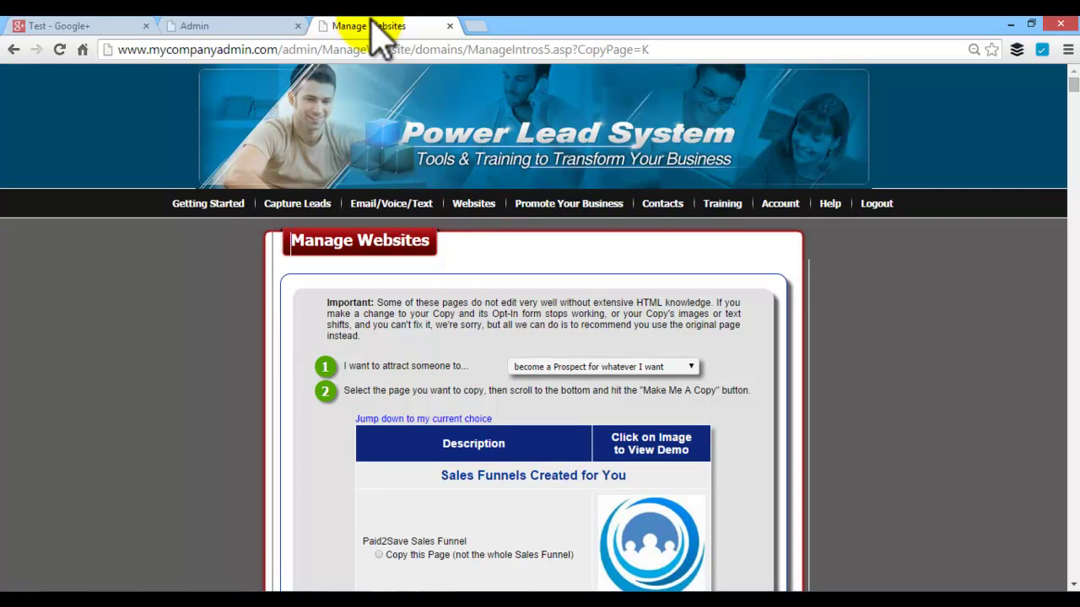
{"action": "left_click", "coordinate": [474, 206]}
{"action": "mouse_move", "coordinate": [499, 249]}
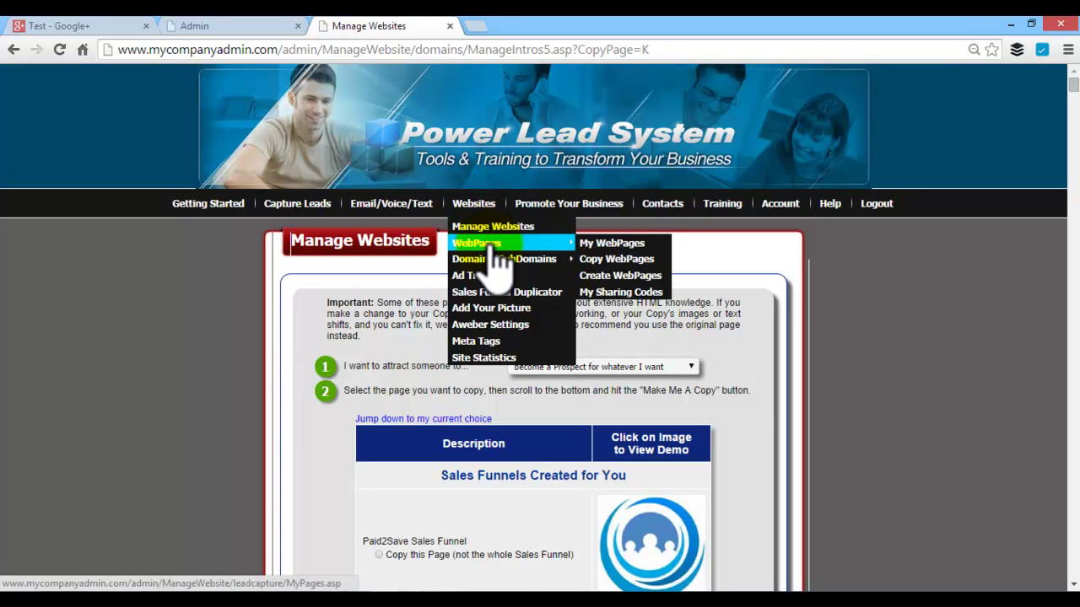
{"action": "left_click", "coordinate": [619, 261]}
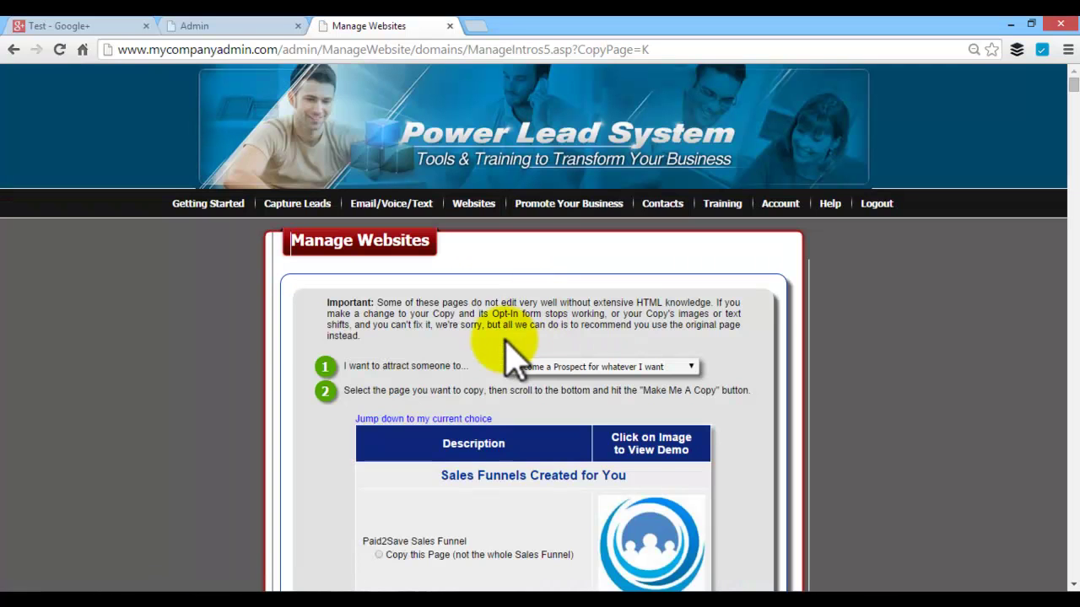
Find Bypass Lead Capture Pages and choose the PLS Hangouts page to copy
{"action": "scroll", "coordinate": [287, 333], "scroll_direction": "down", "scroll_amount": 5}
{"action": "scroll", "coordinate": [290, 309], "scroll_direction": "down", "scroll_amount": 15}
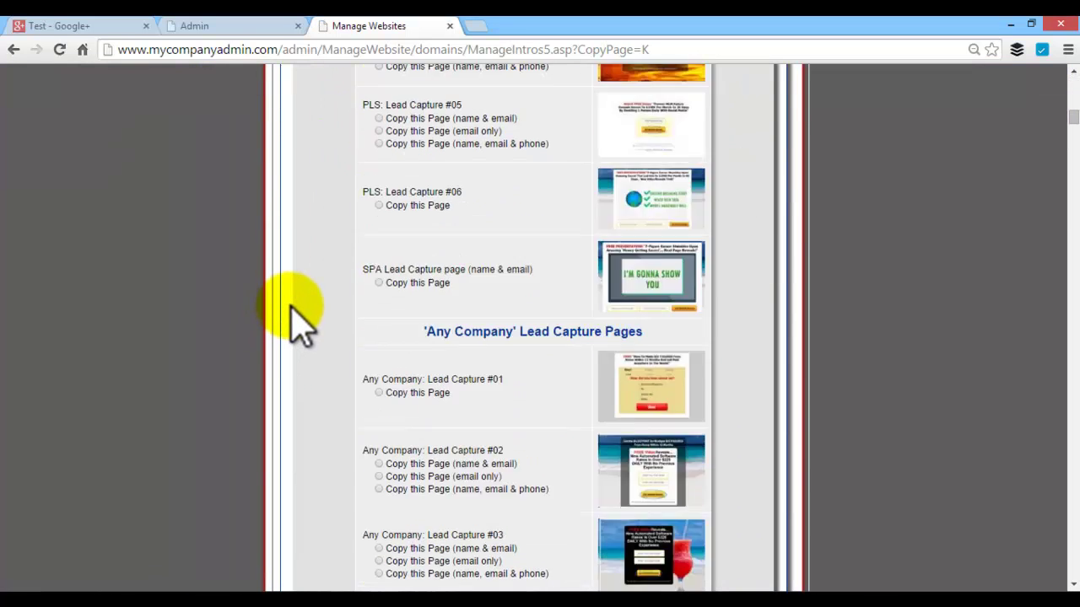
{"action": "scroll", "coordinate": [295, 325], "scroll_direction": "down", "scroll_amount": 8}
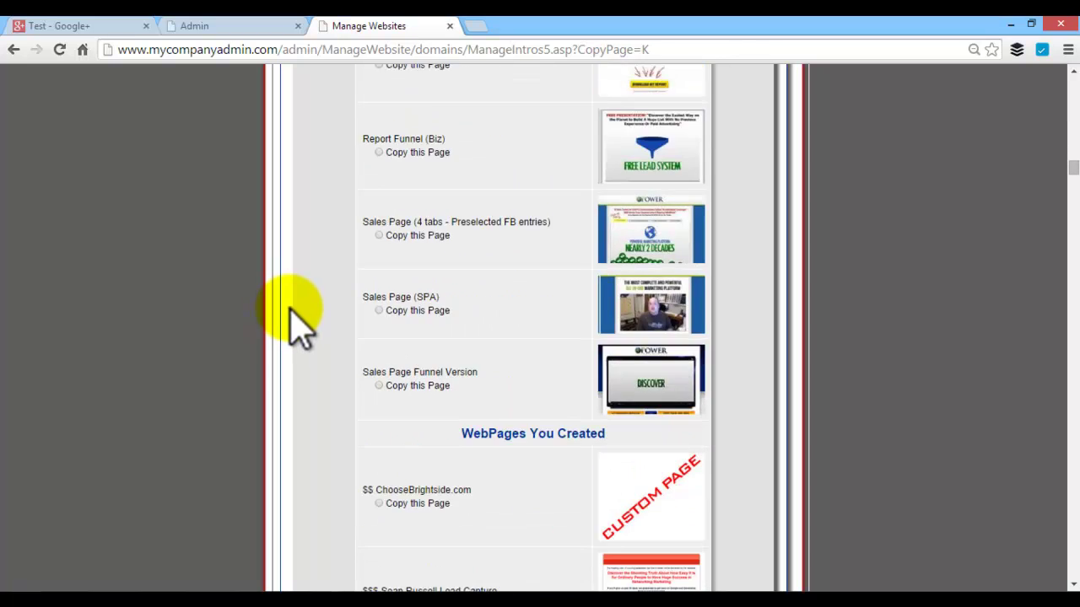
{"action": "scroll", "coordinate": [295, 325], "scroll_direction": "up", "scroll_amount": 5}
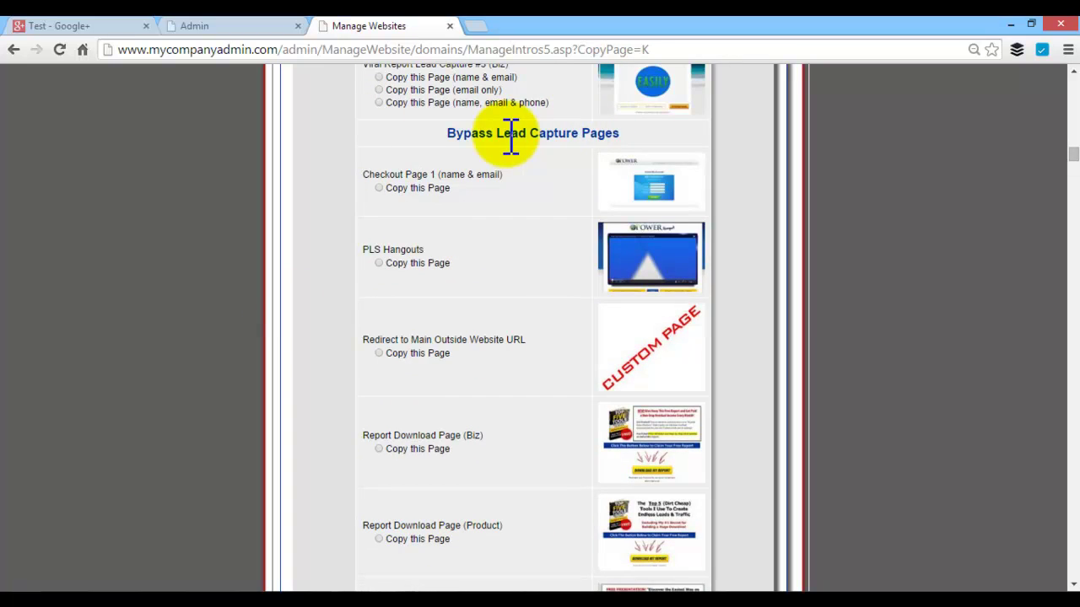
{"action": "left_click", "coordinate": [379, 264]}
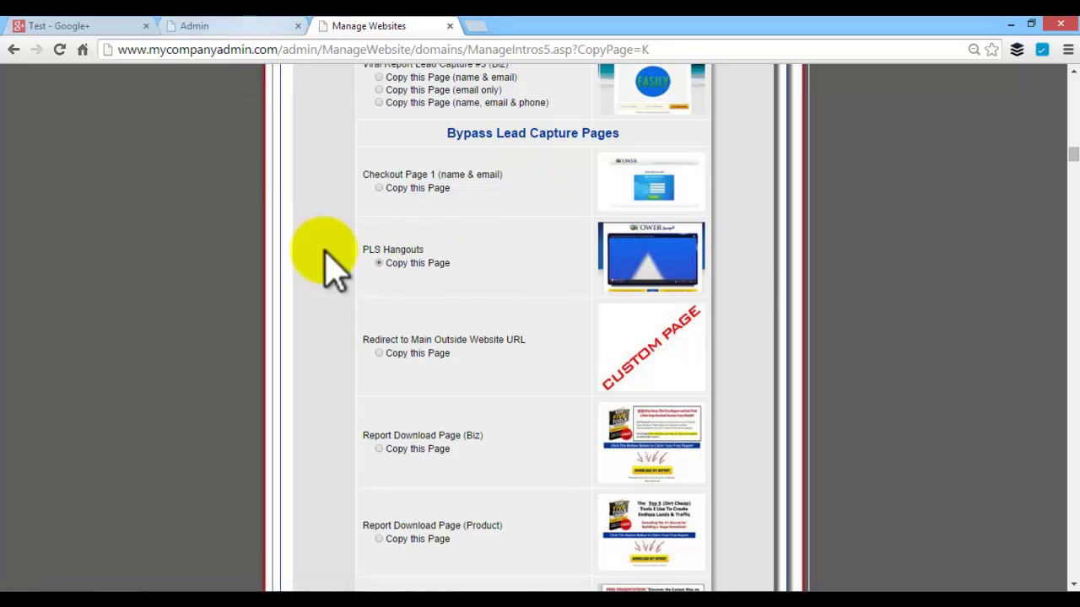
{"action": "left_click_drag", "start_coordinate": [1071, 169], "coordinate": [1072, 572]}
Review the admin-area and visitor-facing titles of the Google Hangouts page
{"action": "left_click", "coordinate": [245, 25]}
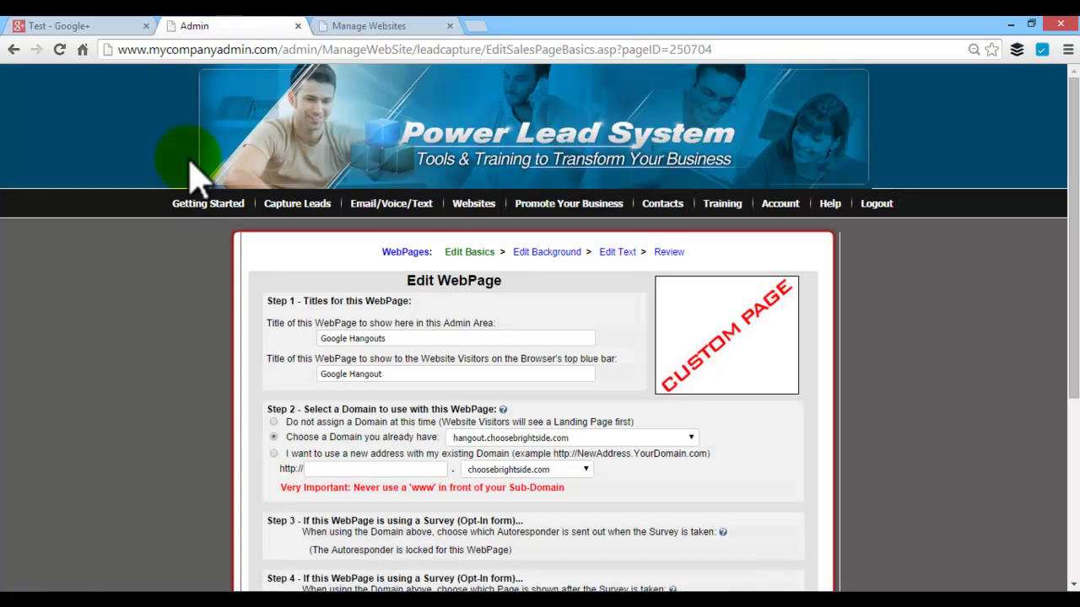
{"action": "scroll", "coordinate": [127, 337], "scroll_direction": "down", "scroll_amount": 1}
{"action": "scroll", "coordinate": [127, 346], "scroll_direction": "down", "scroll_amount": 1}
{"action": "scroll", "coordinate": [126, 346], "scroll_direction": "up", "scroll_amount": 1}
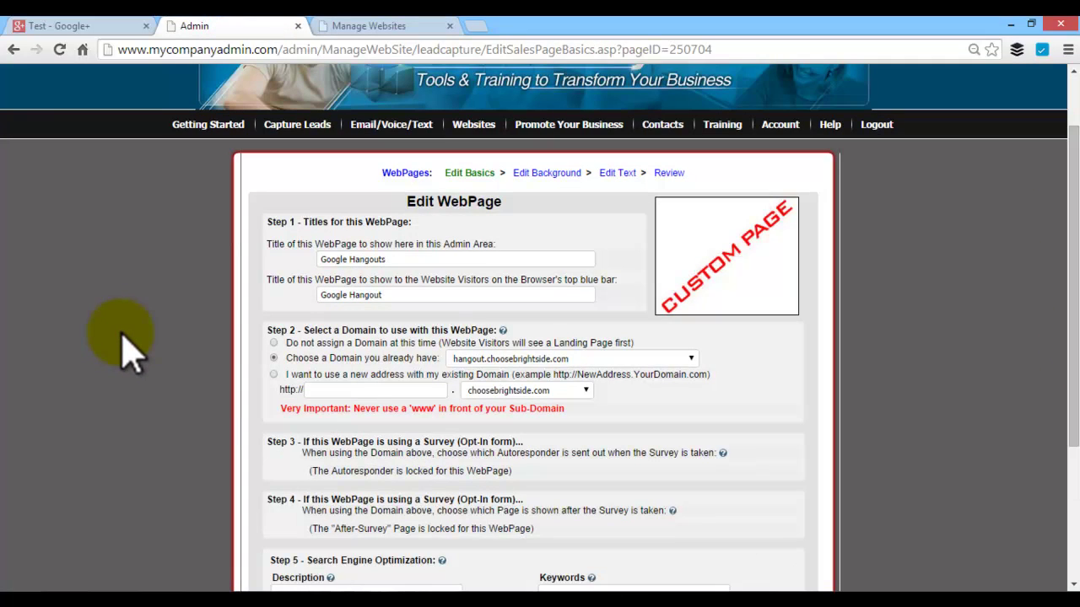
{"action": "left_click", "coordinate": [424, 259]}
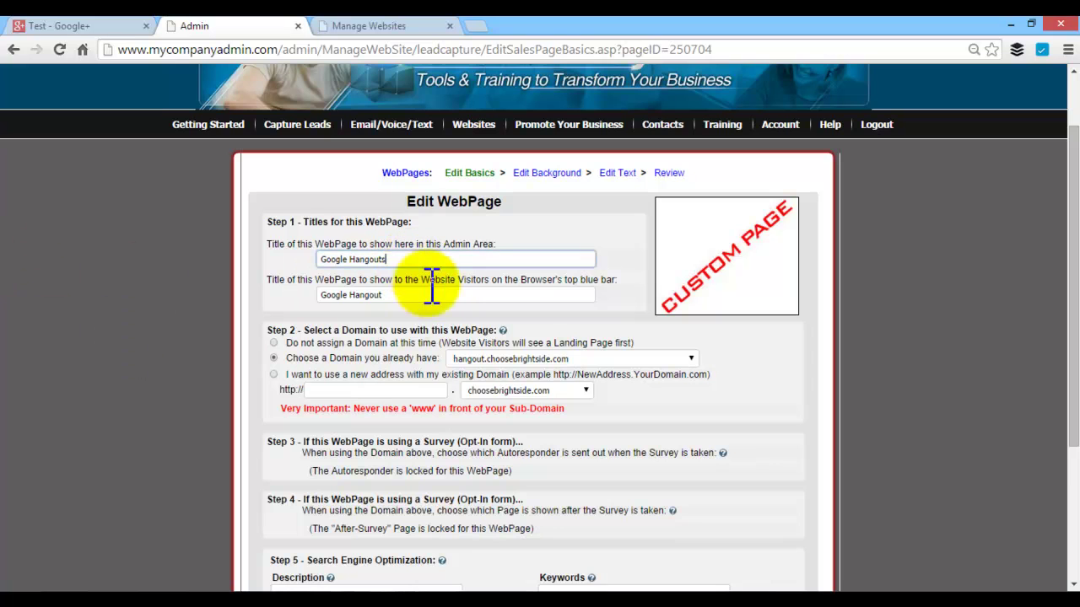
{"action": "left_click", "coordinate": [422, 294]}
Save the page basics with the beach background kept and proceed to editing the page text
{"action": "scroll", "coordinate": [180, 397], "scroll_direction": "down", "scroll_amount": 1}
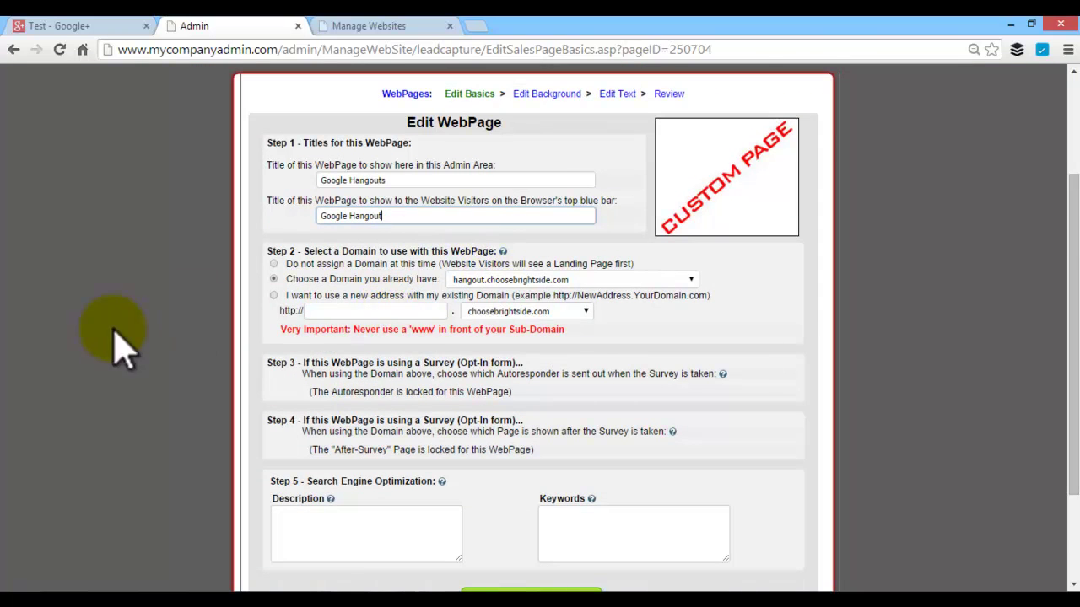
{"action": "scroll", "coordinate": [147, 350], "scroll_direction": "down", "scroll_amount": 2}
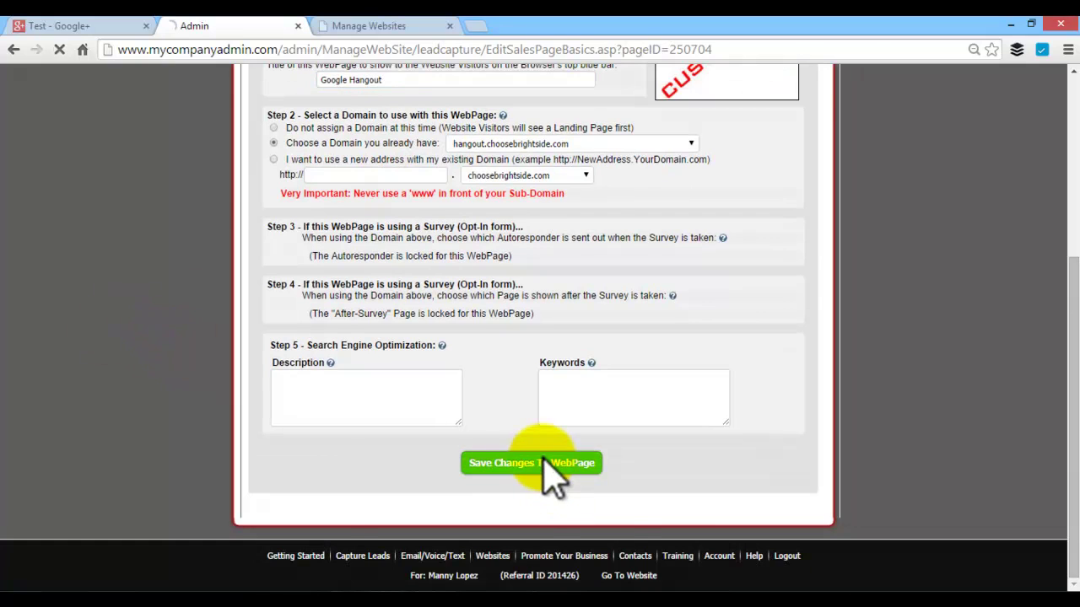
{"action": "scroll", "coordinate": [675, 380], "scroll_direction": "down", "scroll_amount": 4}
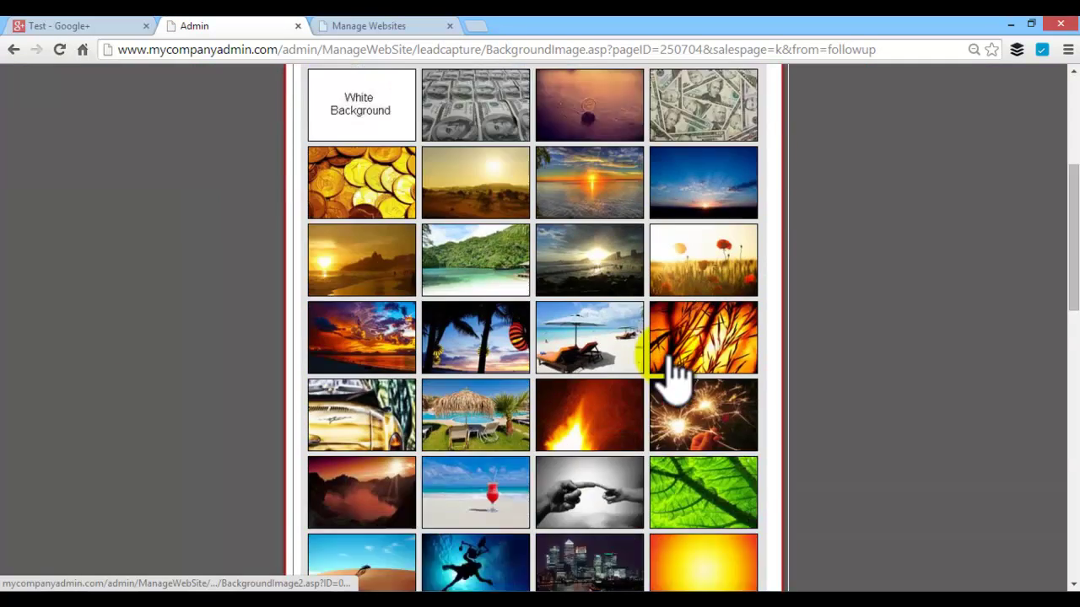
{"action": "scroll", "coordinate": [641, 388], "scroll_direction": "down", "scroll_amount": 4}
{"action": "scroll", "coordinate": [603, 400], "scroll_direction": "up", "scroll_amount": 8}
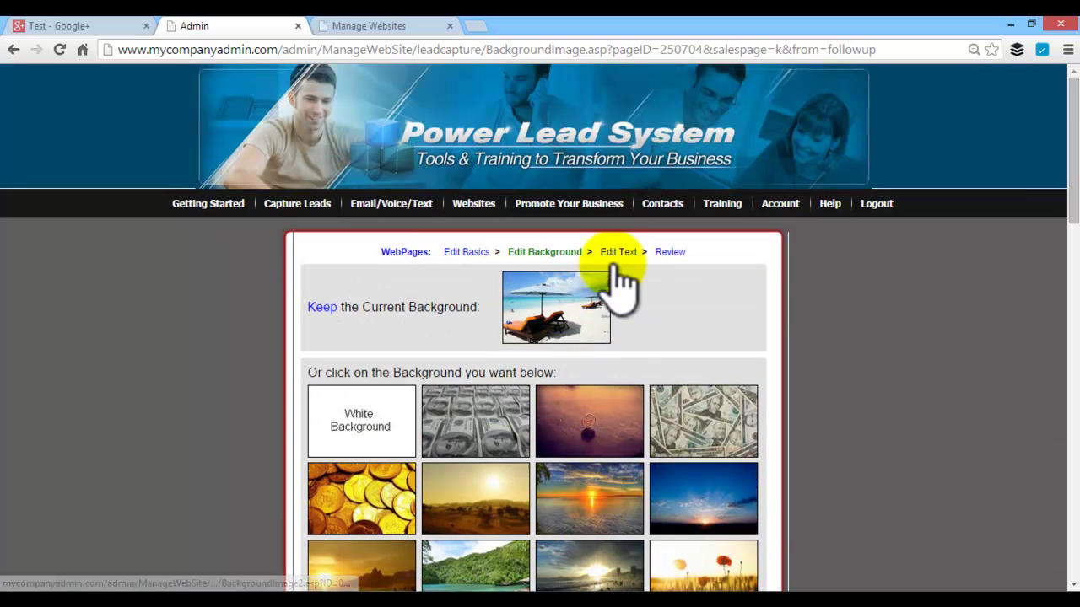
{"action": "left_click", "coordinate": [619, 254]}
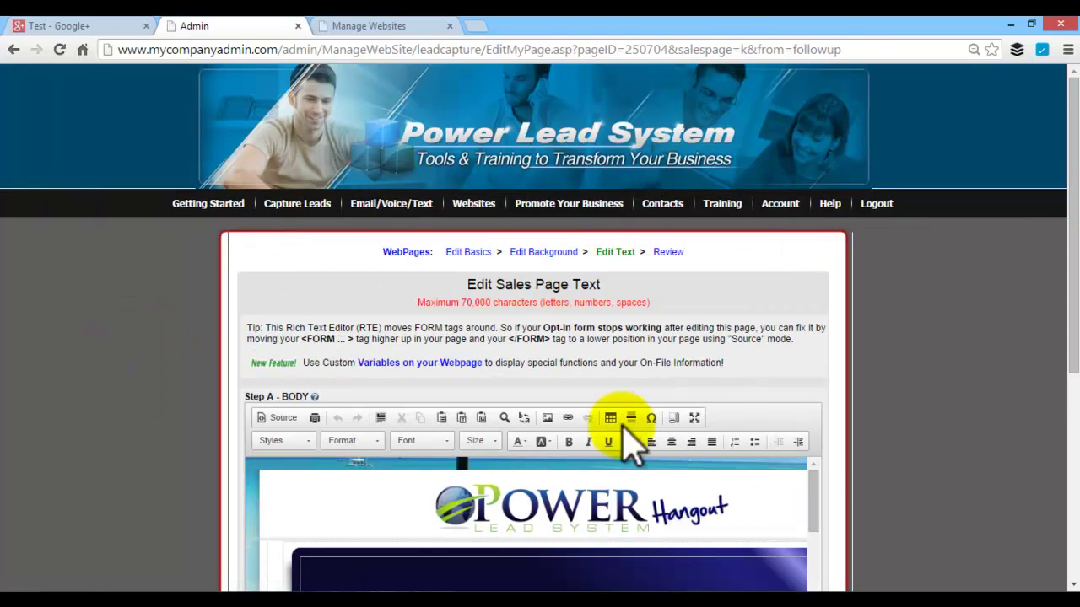
Maximize the editor, isolate the video ID from the youtu.be link, and open the video IFrame Properties
{"action": "left_click", "coordinate": [694, 419]}
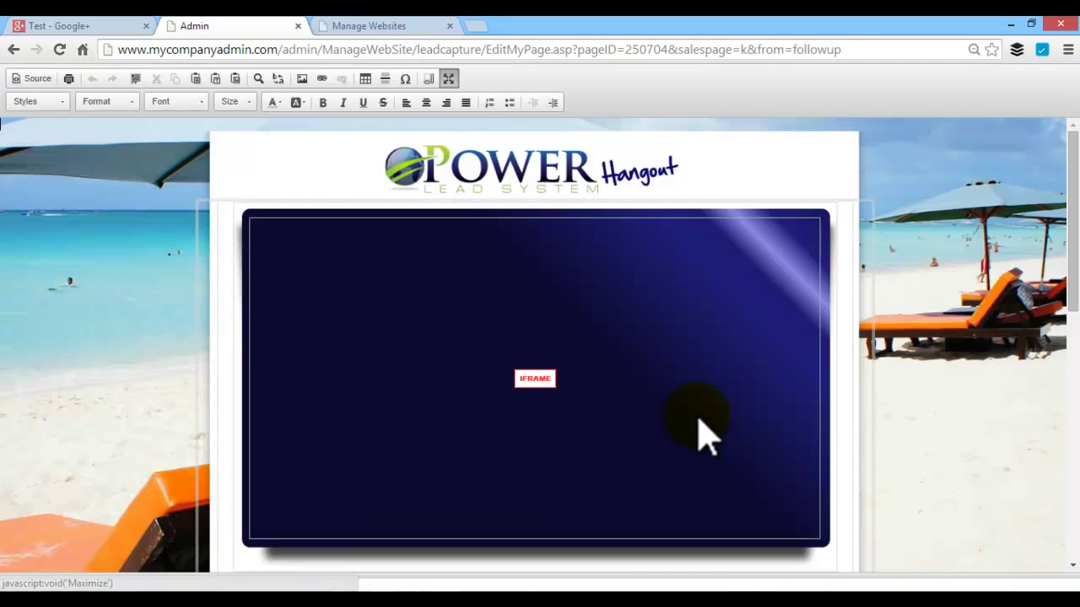
{"action": "left_click", "coordinate": [283, 50]}
{"action": "key", "text": "ctrl+v"}
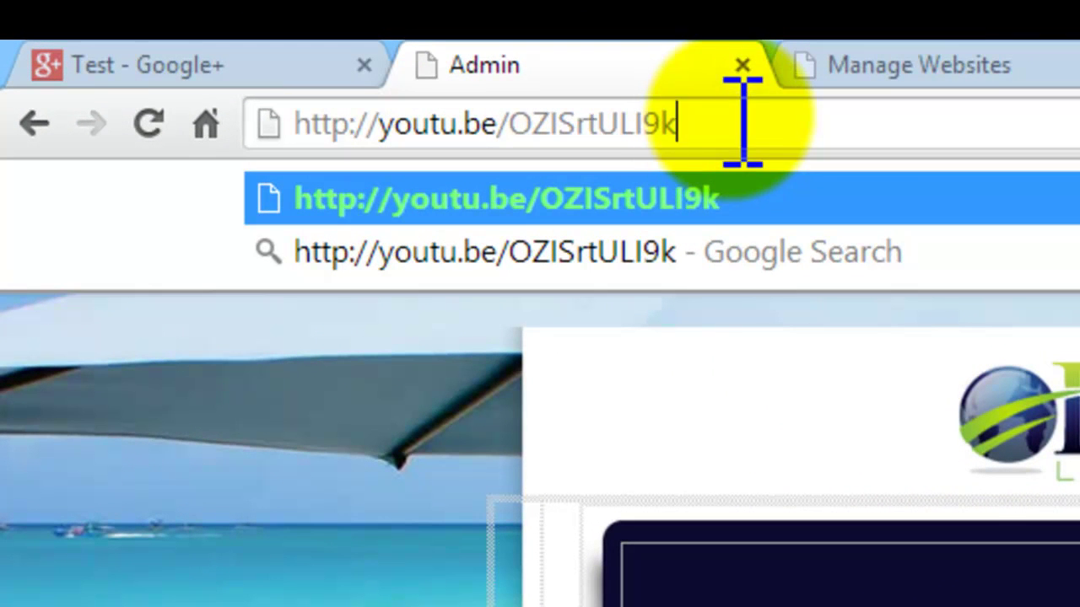
{"action": "left_click_drag", "start_coordinate": [743, 122], "coordinate": [536, 133]}
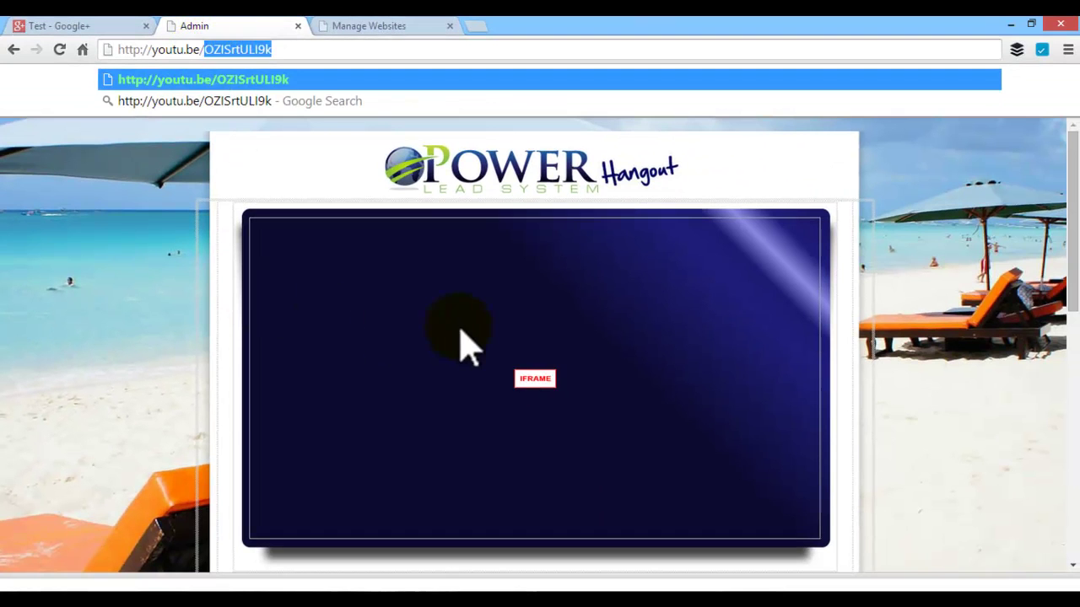
{"action": "left_click", "coordinate": [492, 325]}
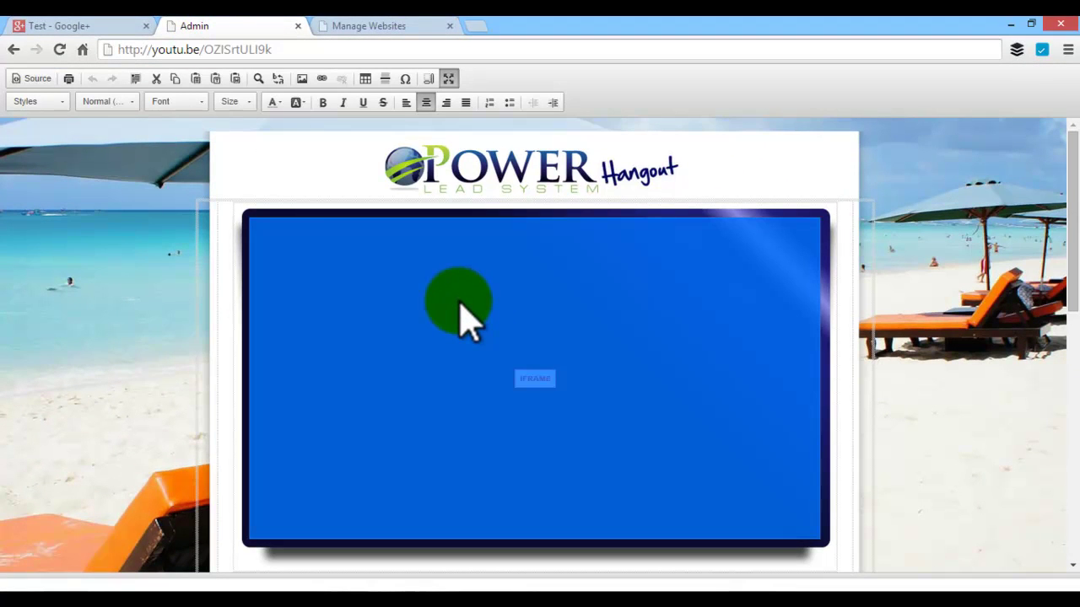
{"action": "double_click", "coordinate": [460, 304]}
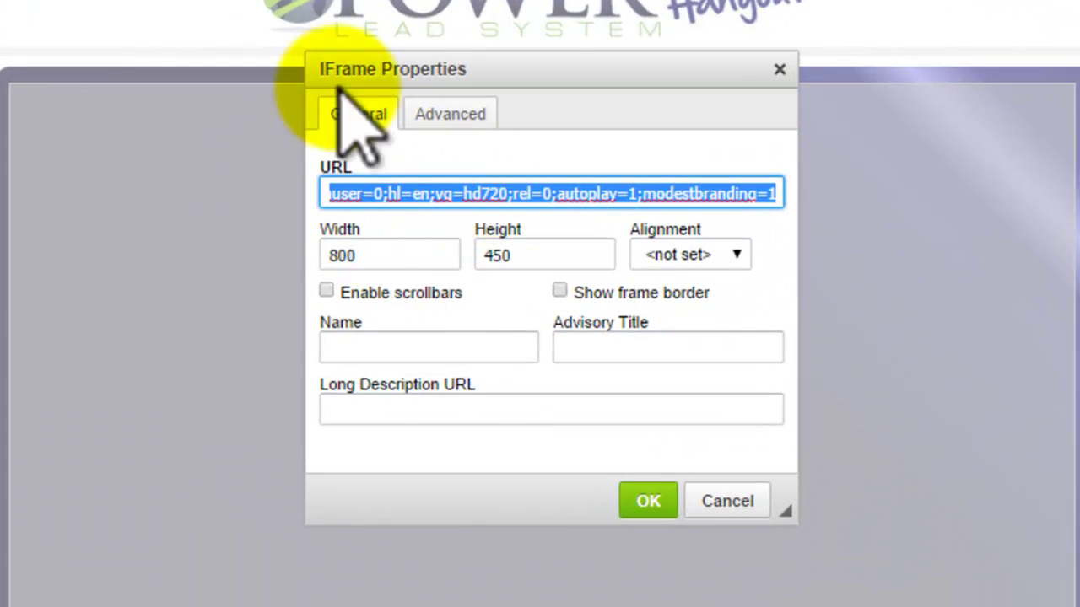
Replace the old video ID in the IFrame URL with QZISrtULI9k and apply it
{"action": "left_click", "coordinate": [435, 198]}
{"action": "left_click_drag", "start_coordinate": [491, 194], "coordinate": [284, 233]}
{"action": "left_click", "coordinate": [405, 193]}
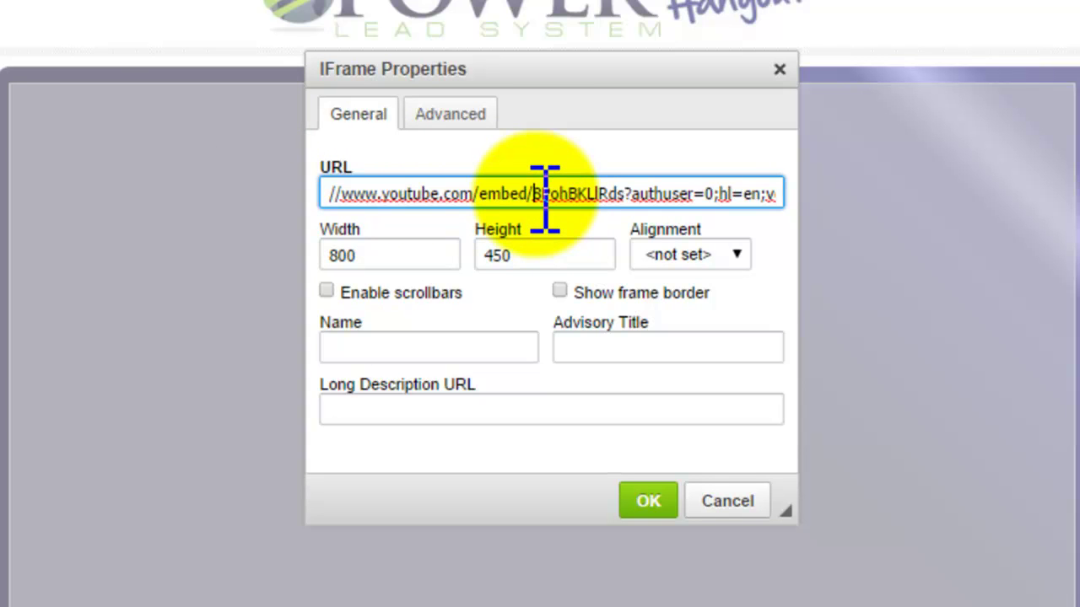
{"action": "left_click_drag", "start_coordinate": [535, 194], "coordinate": [615, 195]}
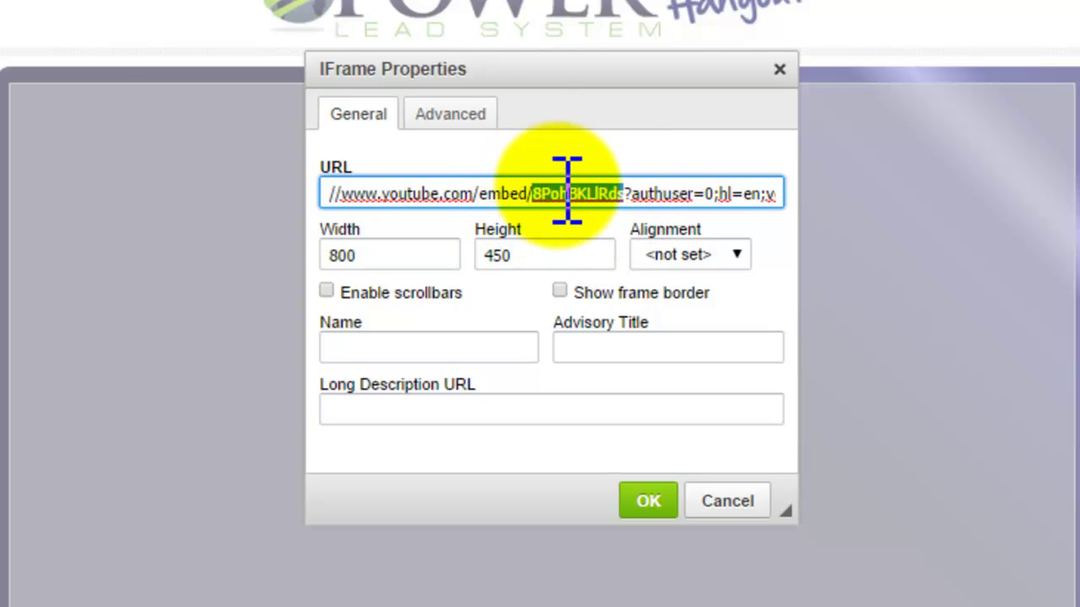
{"action": "key", "text": "ctrl+v"}
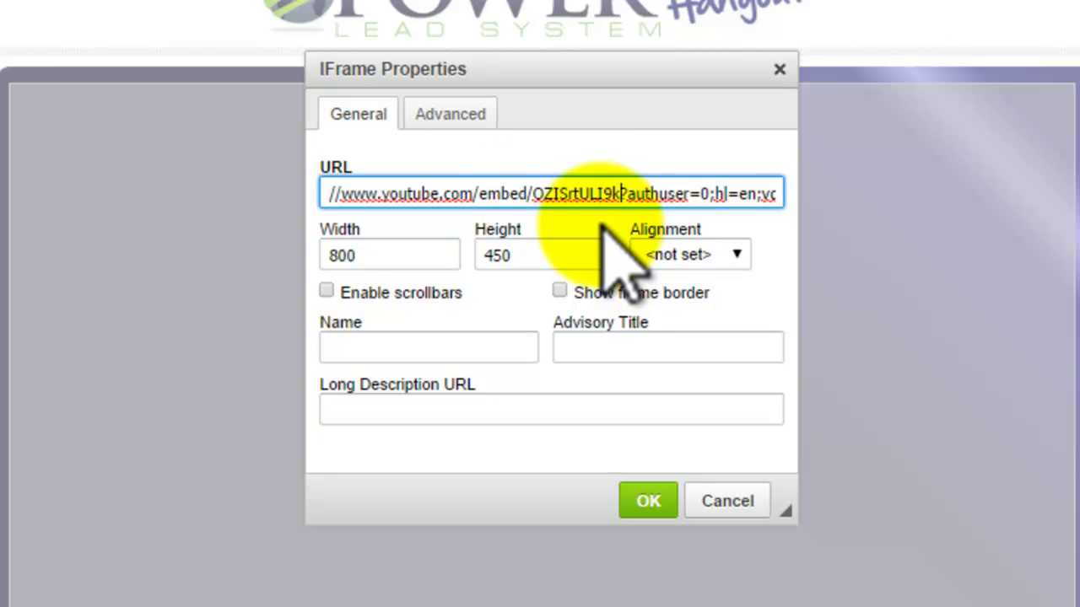
{"action": "left_click", "coordinate": [647, 501]}
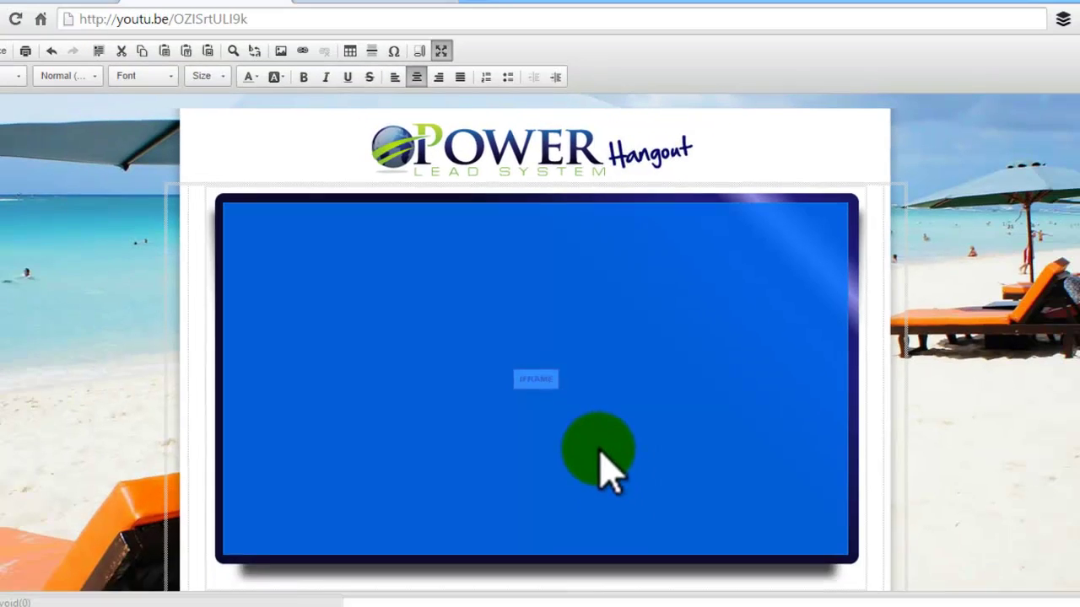
Delete the Hangout image beside the POWER logo, then undo to restore it
{"action": "left_click", "coordinate": [947, 334]}
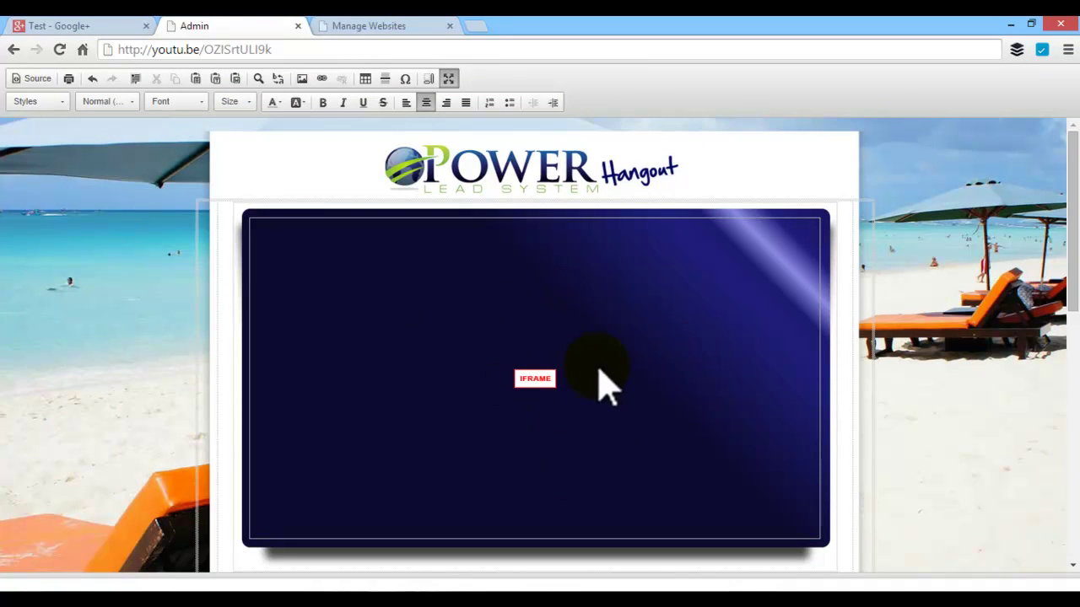
{"action": "scroll", "coordinate": [574, 286], "scroll_direction": "down", "scroll_amount": 5}
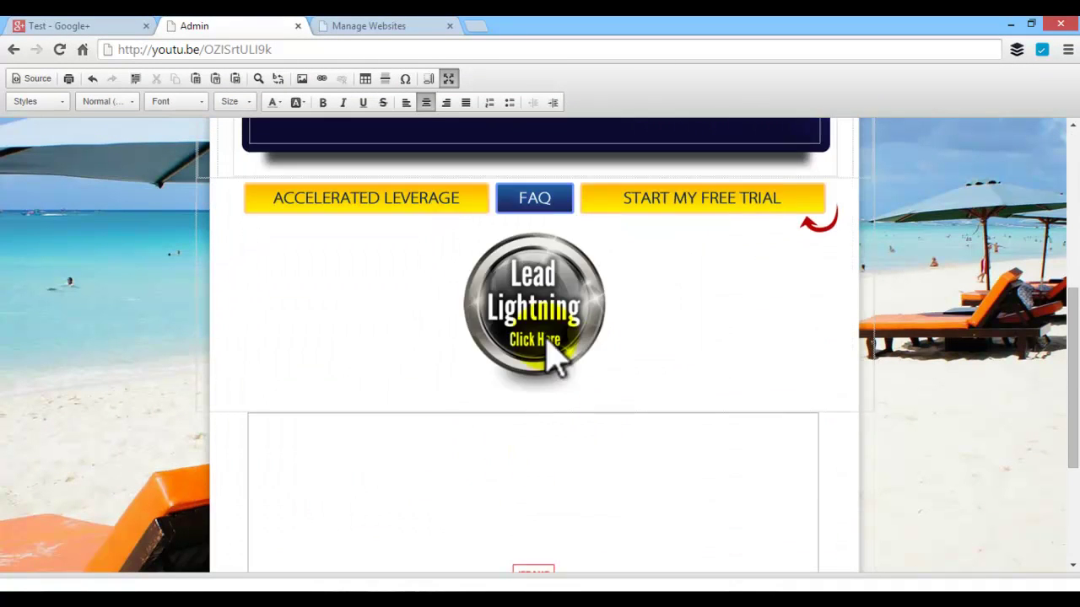
{"action": "scroll", "coordinate": [552, 354], "scroll_direction": "up", "scroll_amount": 5}
{"action": "left_click", "coordinate": [590, 164]}
{"action": "left_click", "coordinate": [656, 181]}
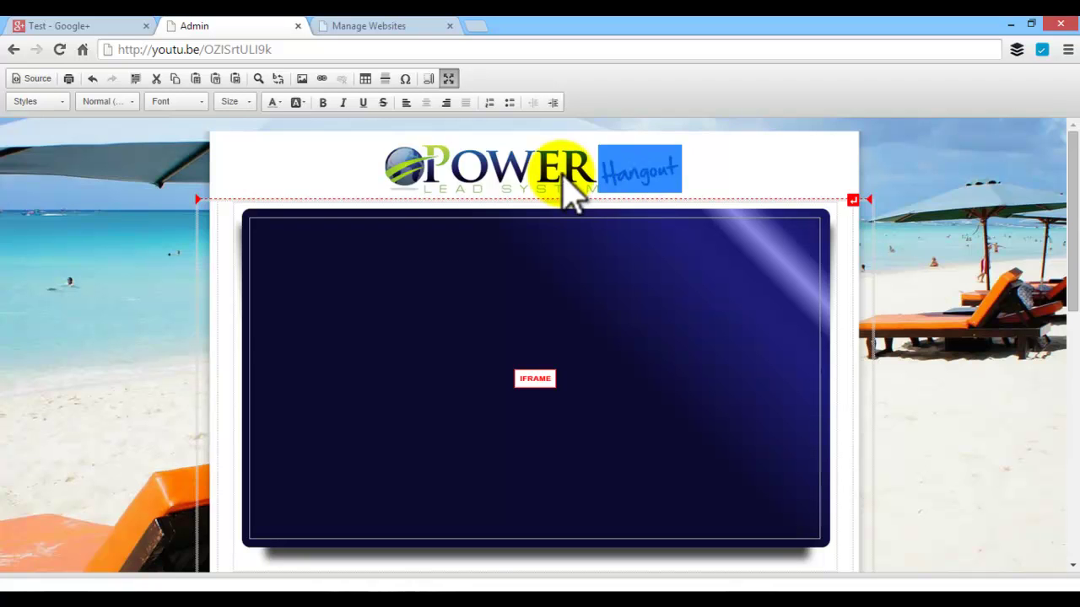
{"action": "left_click", "coordinate": [562, 177]}
{"action": "left_click", "coordinate": [664, 177]}
{"action": "key", "text": "Delete"}
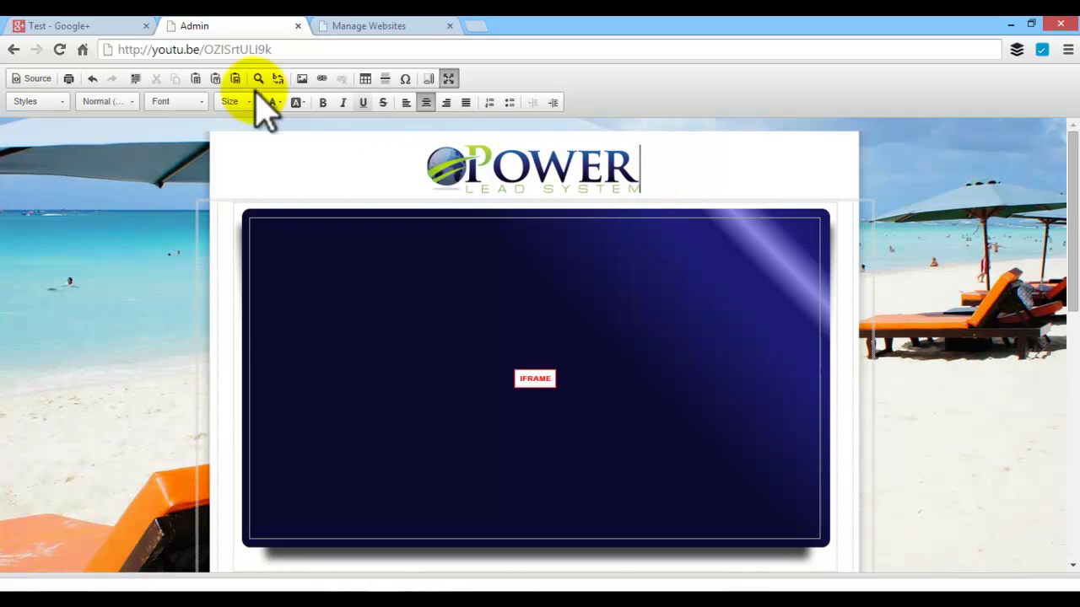
{"action": "left_click", "coordinate": [92, 80]}
Return the editor to normal size and save the page changes, moving to the Review WebPage step
{"action": "scroll", "coordinate": [523, 278], "scroll_direction": "down", "scroll_amount": 4}
{"action": "left_click", "coordinate": [498, 299]}
{"action": "scroll", "coordinate": [642, 356], "scroll_direction": "down", "scroll_amount": 4}
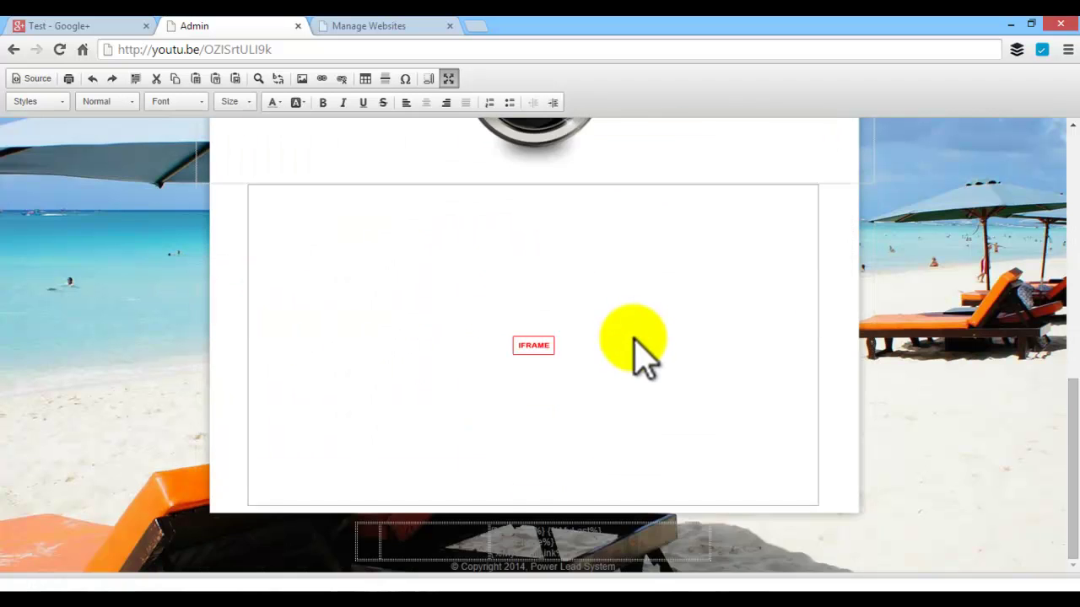
{"action": "scroll", "coordinate": [638, 366], "scroll_direction": "up", "scroll_amount": 8}
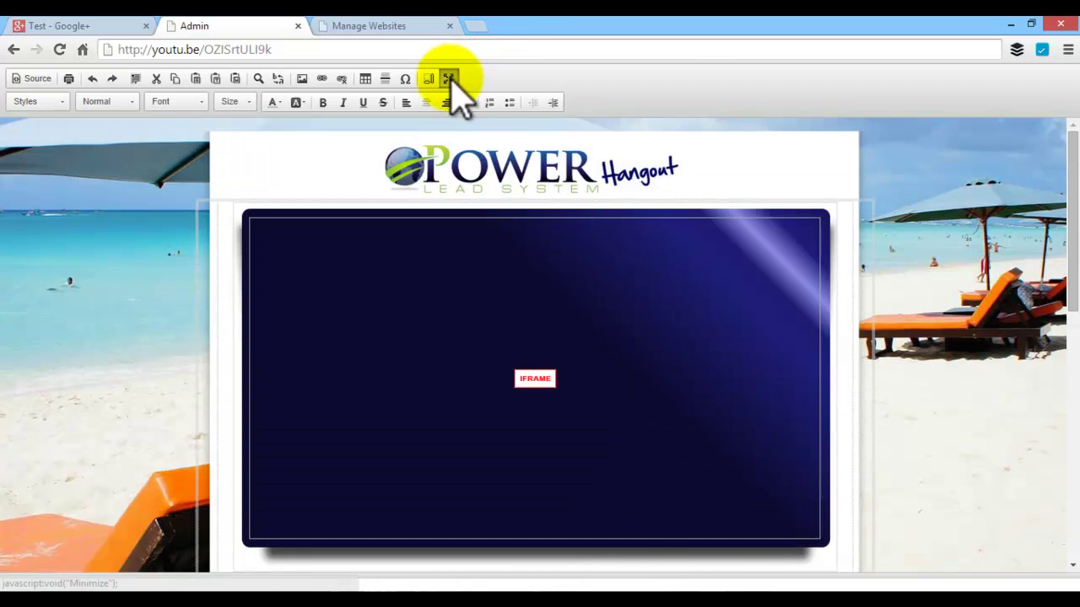
{"action": "left_click", "coordinate": [449, 79]}
{"action": "scroll", "coordinate": [225, 301], "scroll_direction": "down", "scroll_amount": 5}
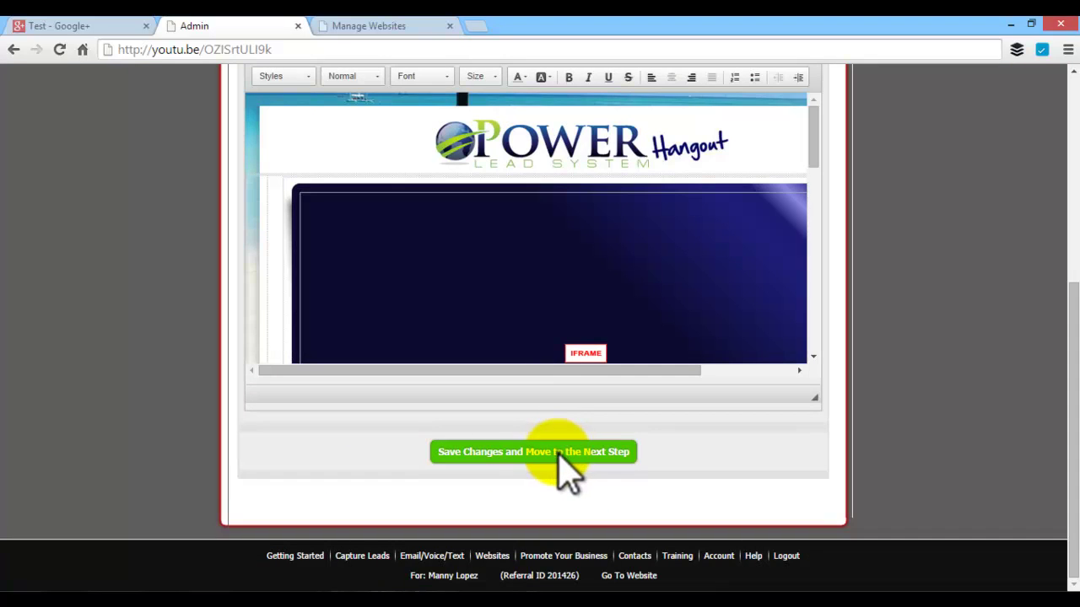
{"action": "left_click", "coordinate": [556, 455]}
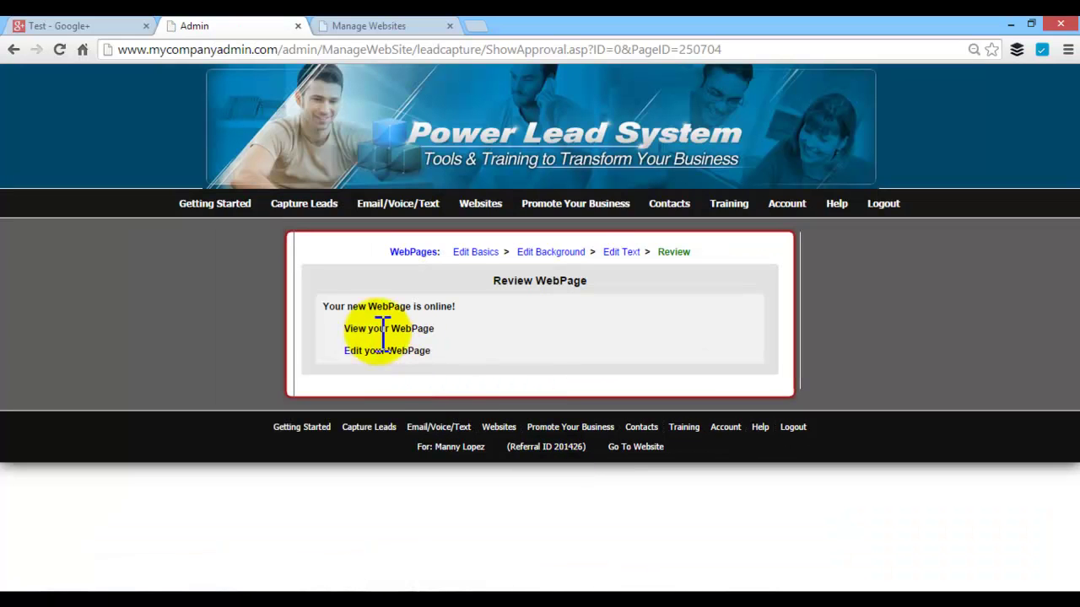
Open the published hangout webpage in a new tab to see its waiting video player
{"action": "left_click", "coordinate": [355, 331]}
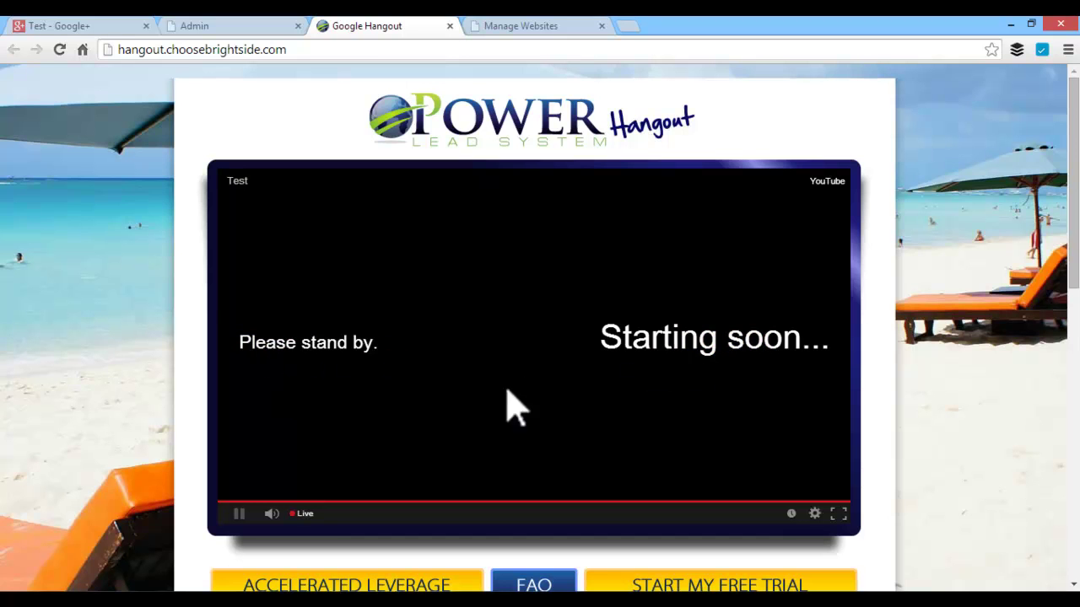
Switch back to the Hangouts window, close the links panel, and start the broadcast to reach Go Live!
{"action": "mouse_move", "coordinate": [190, 601]}
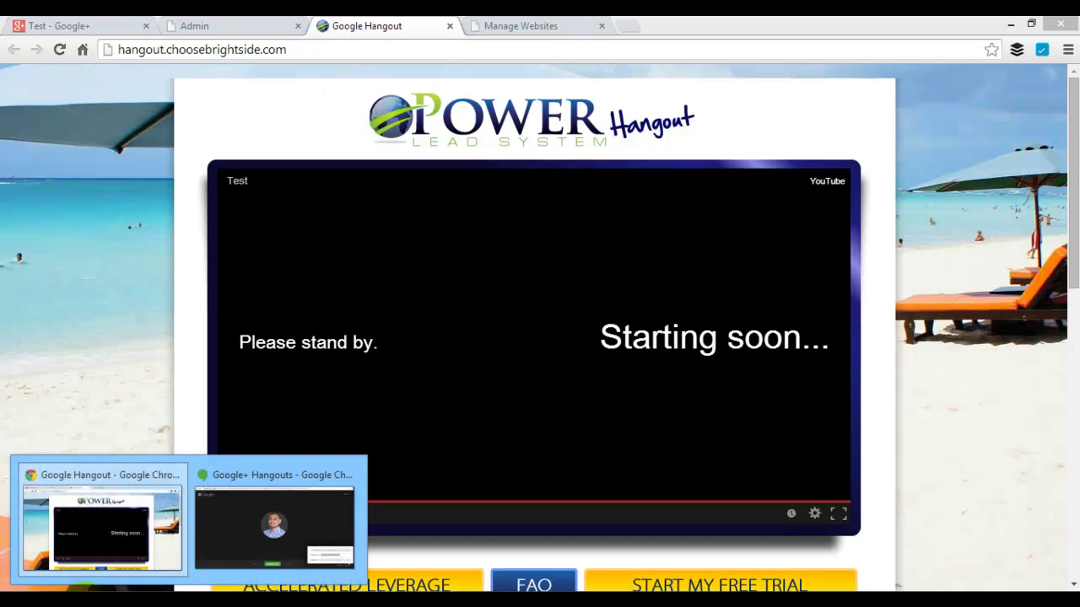
{"action": "left_click", "coordinate": [255, 544]}
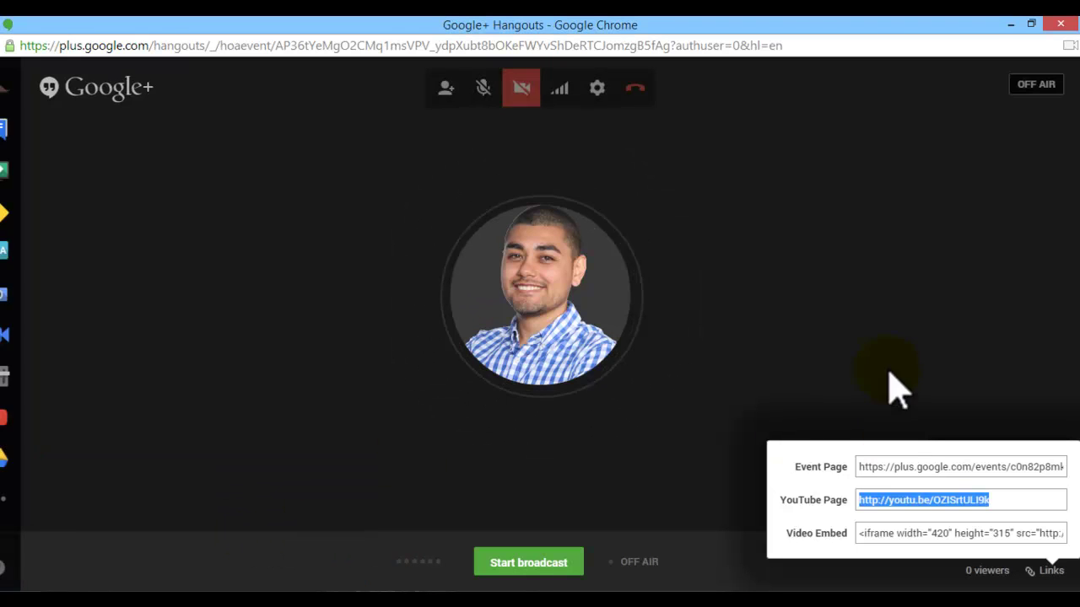
{"action": "left_click", "coordinate": [1031, 577]}
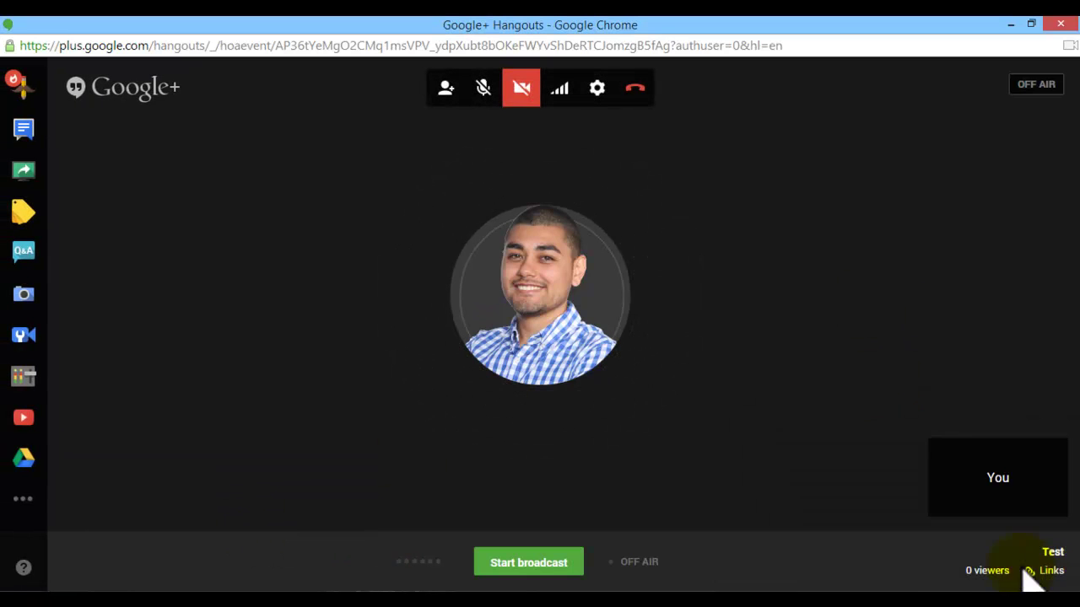
{"action": "left_click", "coordinate": [537, 564]}
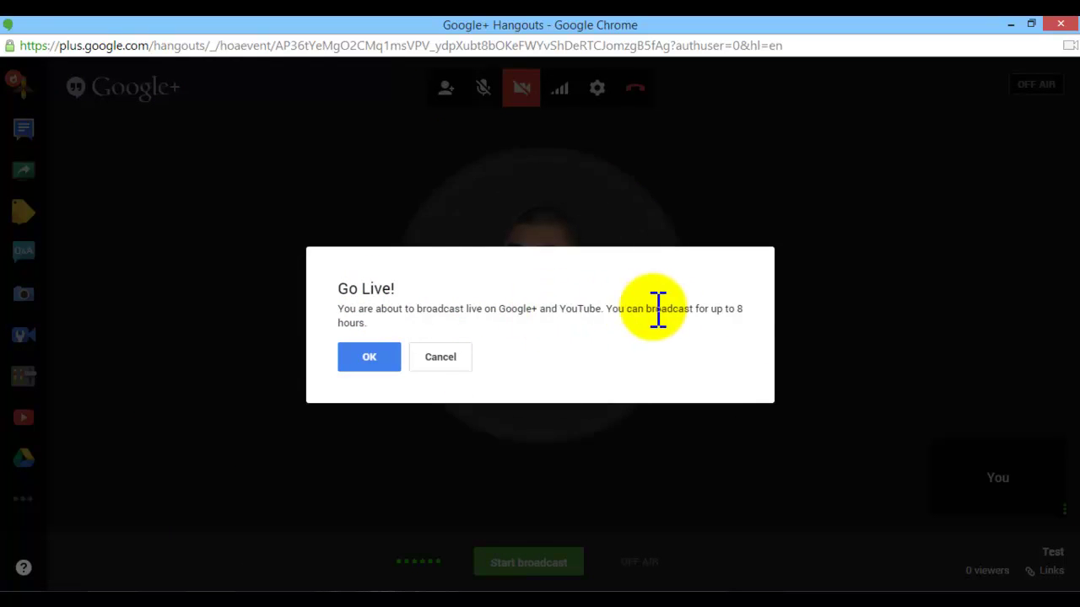
Go live with the Test broadcast, end it, select its YouTube page link, then return to the hangout webpage window
{"action": "left_click", "coordinate": [371, 361]}
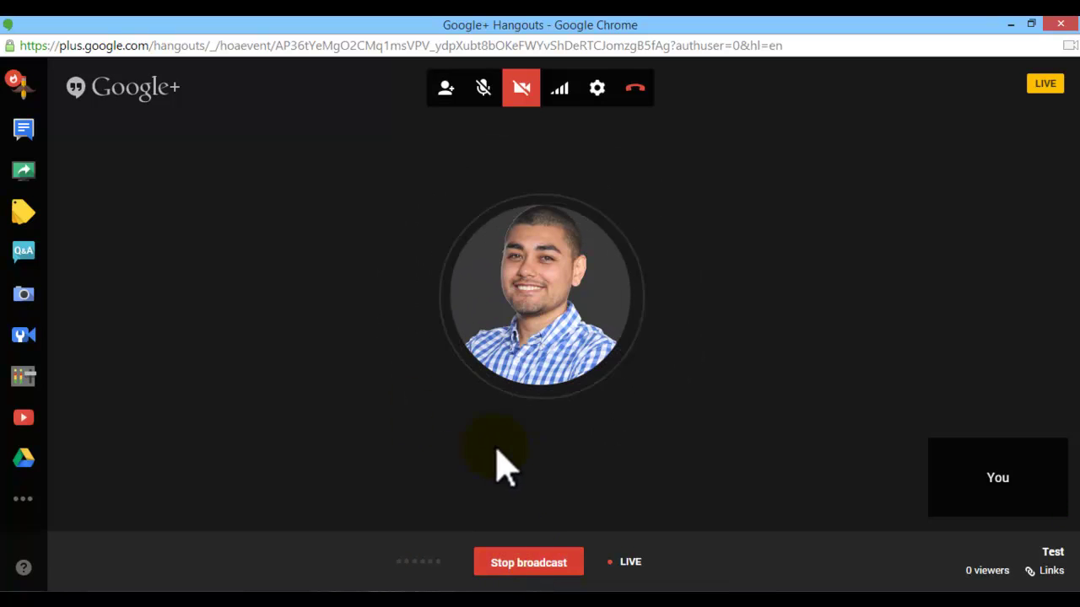
{"action": "left_click", "coordinate": [529, 563]}
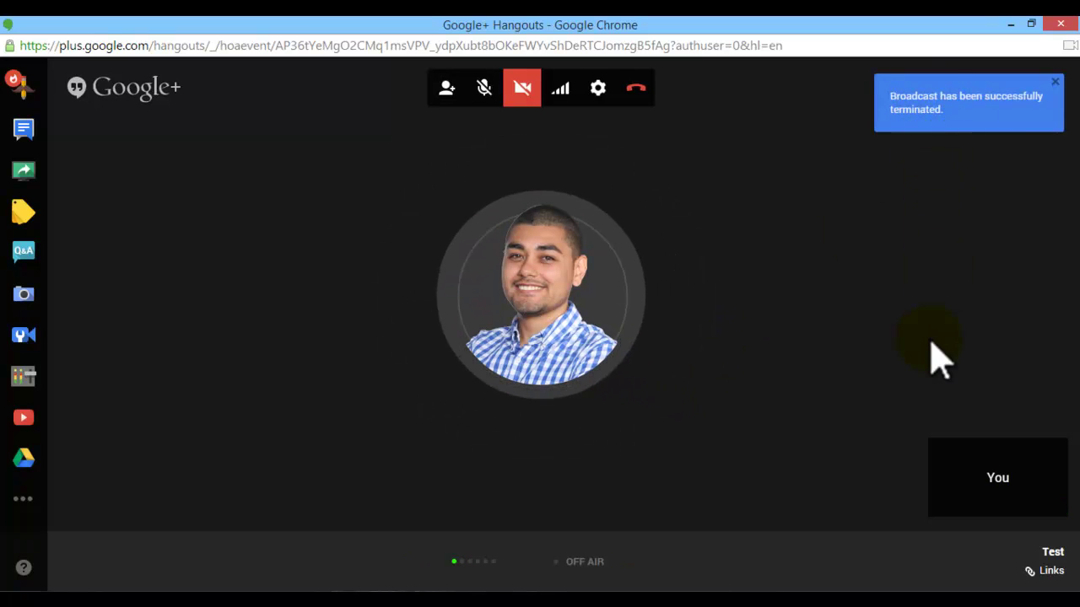
{"action": "left_click", "coordinate": [1052, 572]}
{"action": "left_click", "coordinate": [943, 501]}
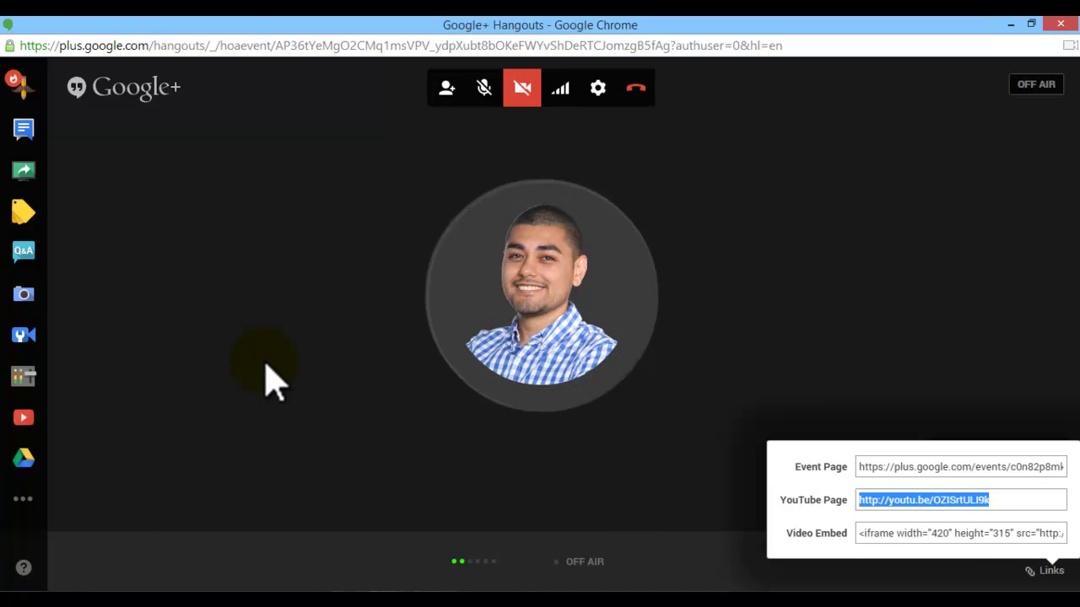
{"action": "left_click", "coordinate": [99, 565]}
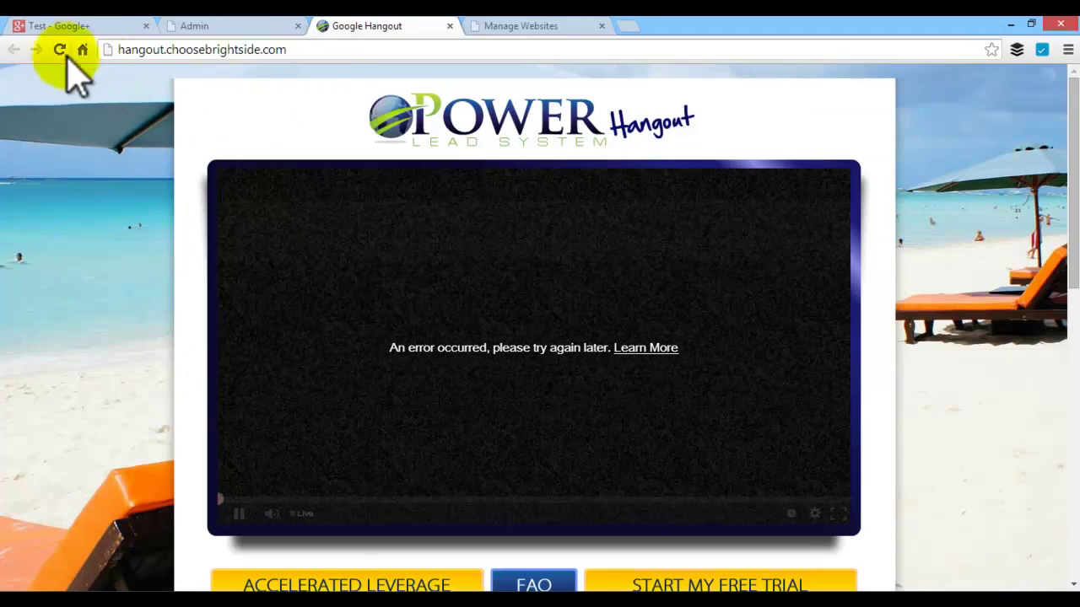
Reload the hangout webpage so the embedded player loads the 0:40 Test broadcast, then play it muted
{"action": "left_click", "coordinate": [60, 50]}
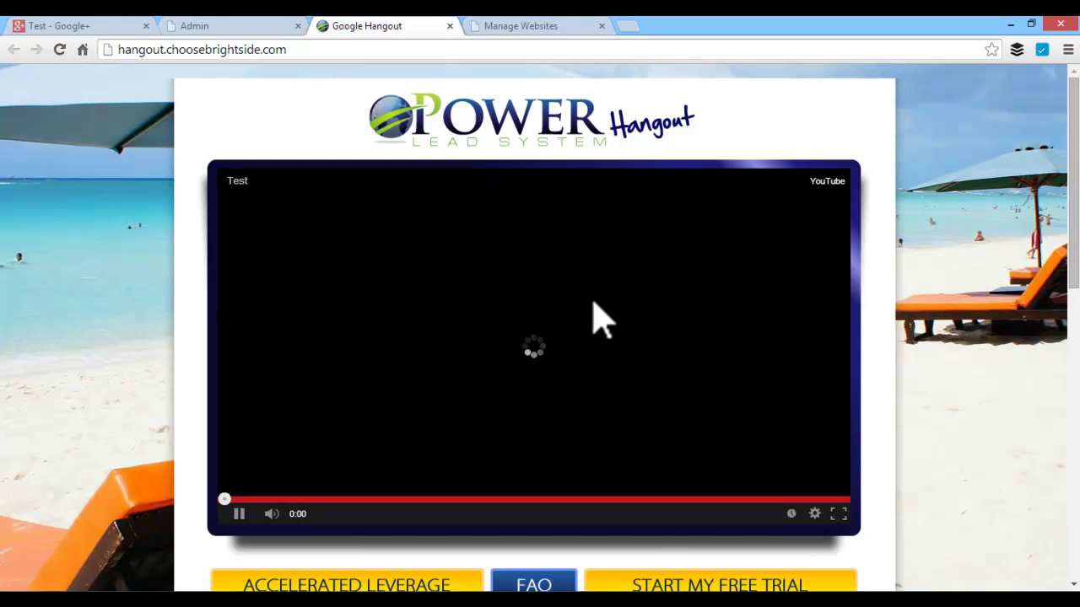
{"action": "left_click", "coordinate": [152, 364]}
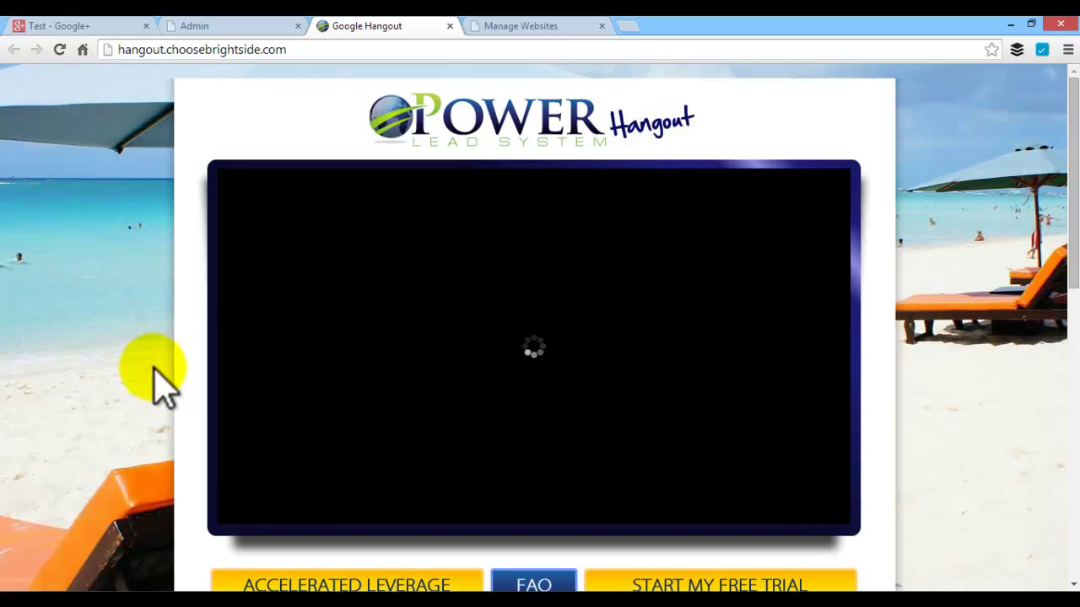
{"action": "left_click", "coordinate": [574, 331]}
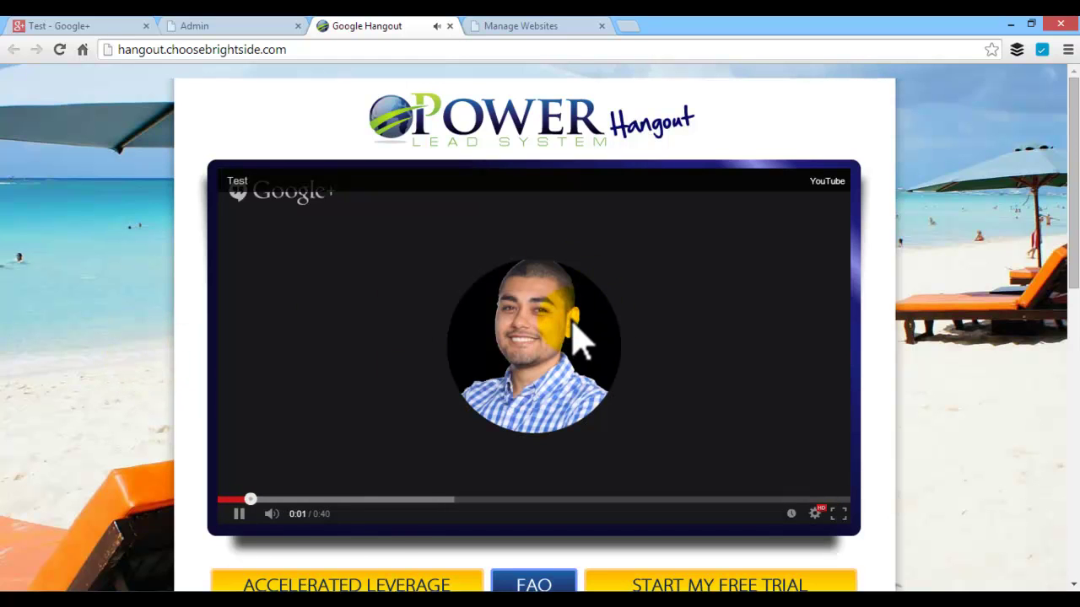
{"action": "left_click", "coordinate": [272, 513]}
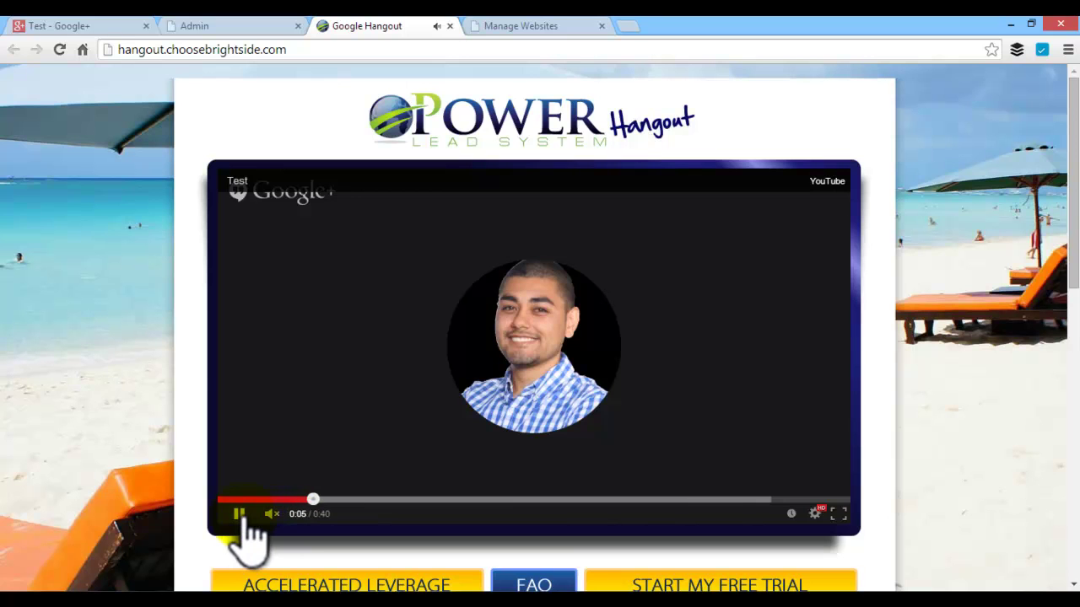
Scroll up and down the published hangout page to review the embedded video
{"action": "scroll", "coordinate": [189, 374], "scroll_direction": "down", "scroll_amount": 1}
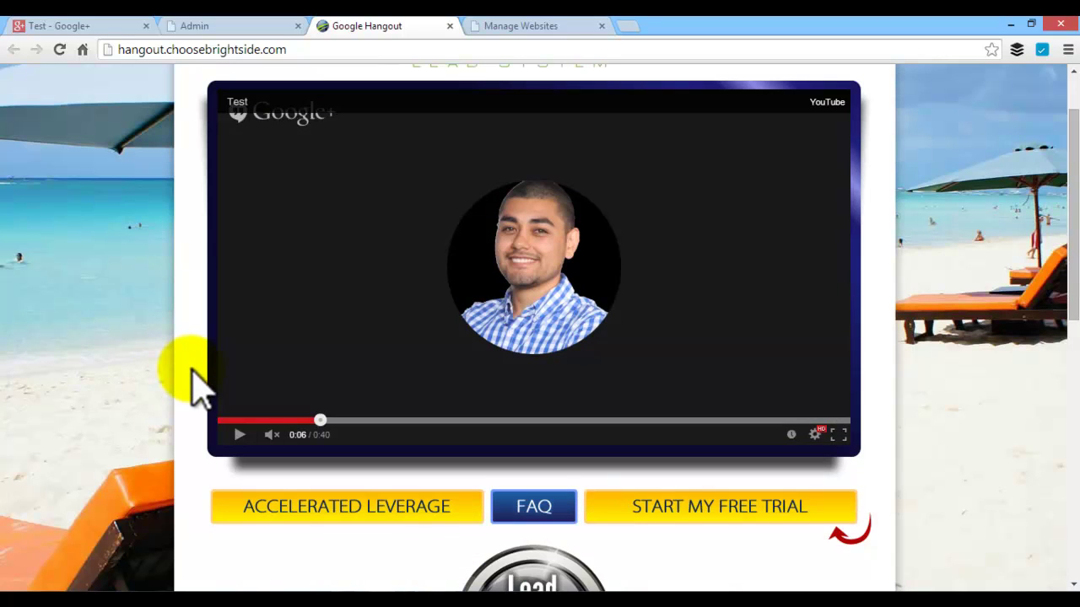
{"action": "scroll", "coordinate": [193, 386], "scroll_direction": "down", "scroll_amount": 2}
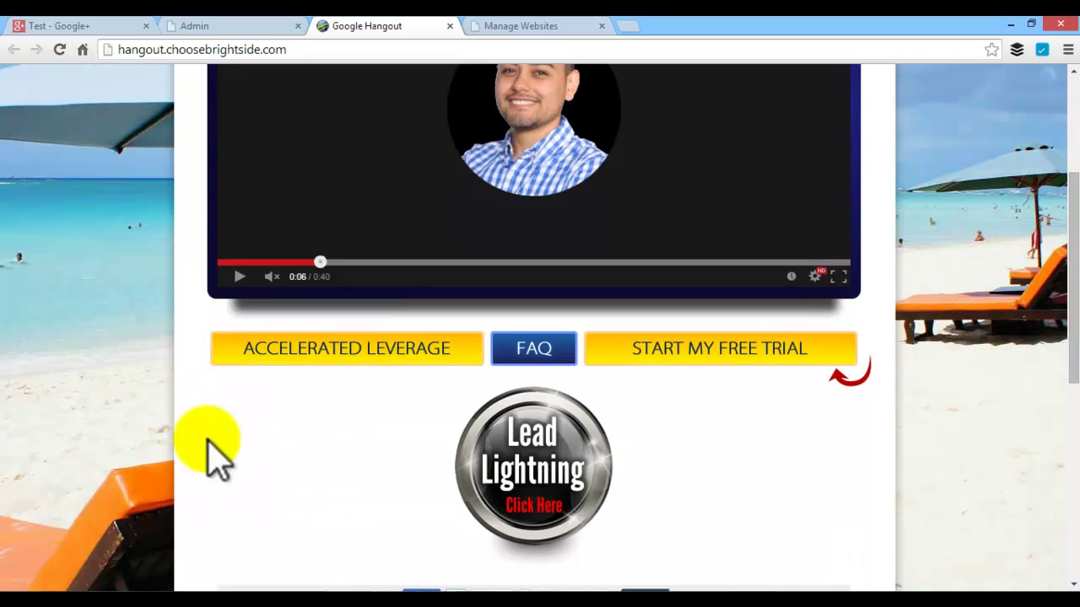
{"action": "scroll", "coordinate": [135, 371], "scroll_direction": "up", "scroll_amount": 3}
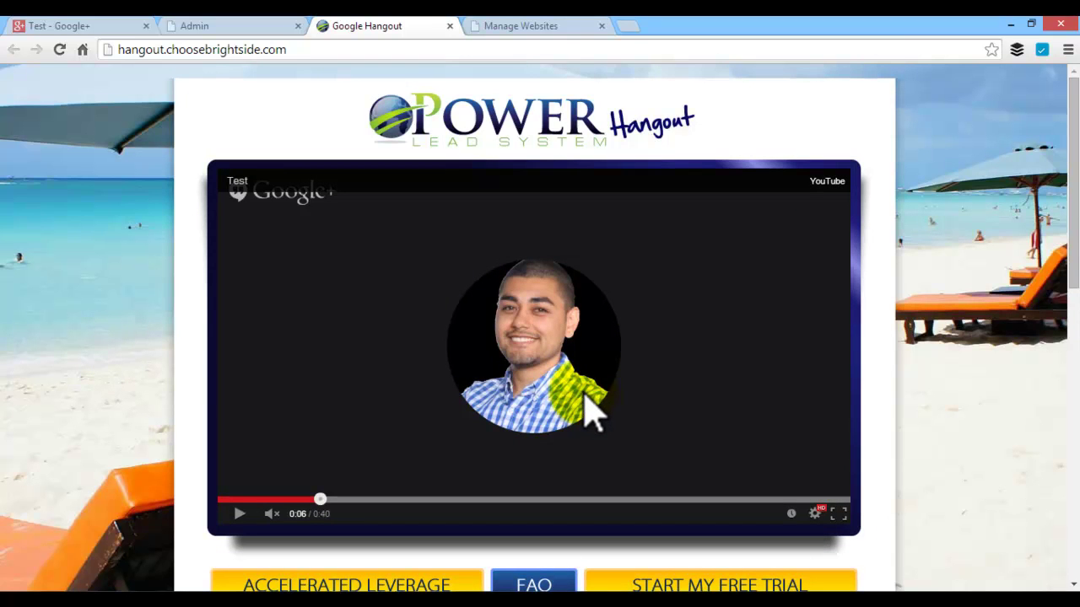
{"action": "scroll", "coordinate": [181, 343], "scroll_direction": "down", "scroll_amount": 6}
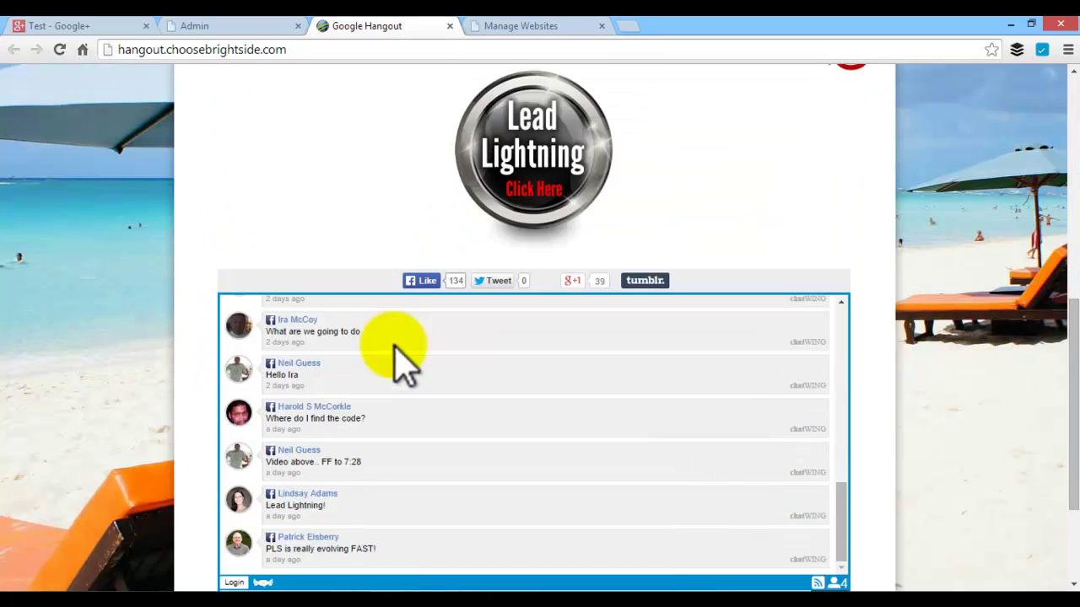
{"action": "scroll", "coordinate": [188, 379], "scroll_direction": "down", "scroll_amount": 2}
{"action": "scroll", "coordinate": [188, 379], "scroll_direction": "up", "scroll_amount": 8}
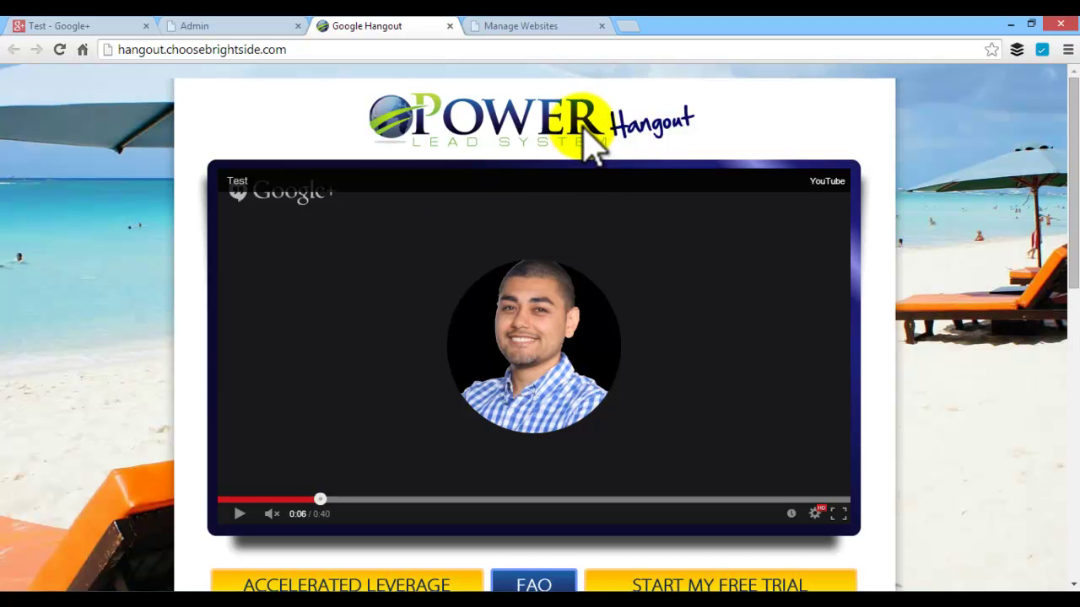
{"action": "scroll", "coordinate": [164, 284], "scroll_direction": "down", "scroll_amount": 6}
{"action": "scroll", "coordinate": [163, 282], "scroll_direction": "up", "scroll_amount": 6}
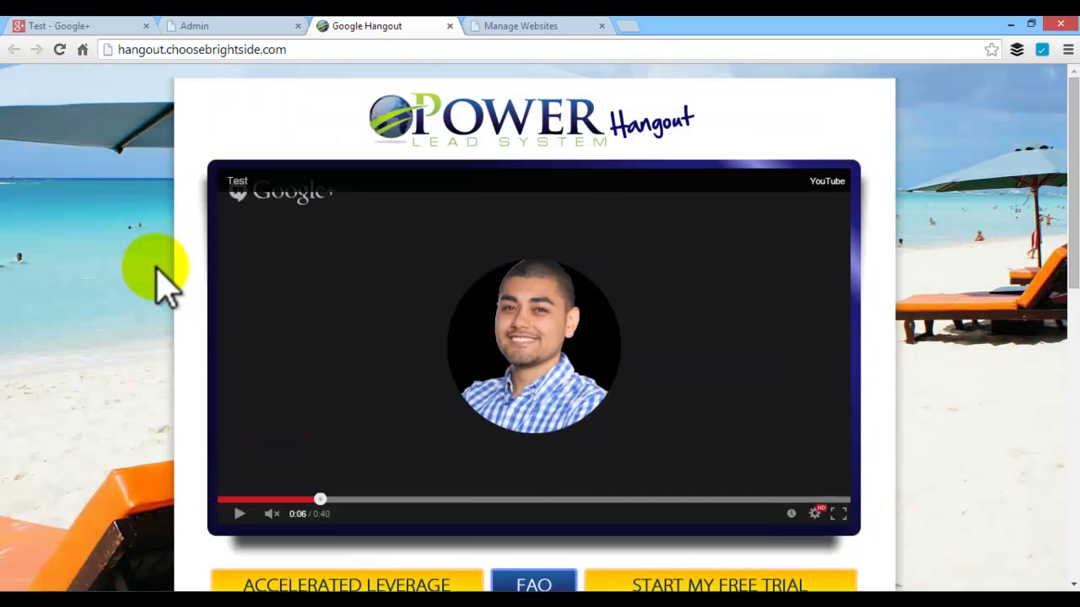